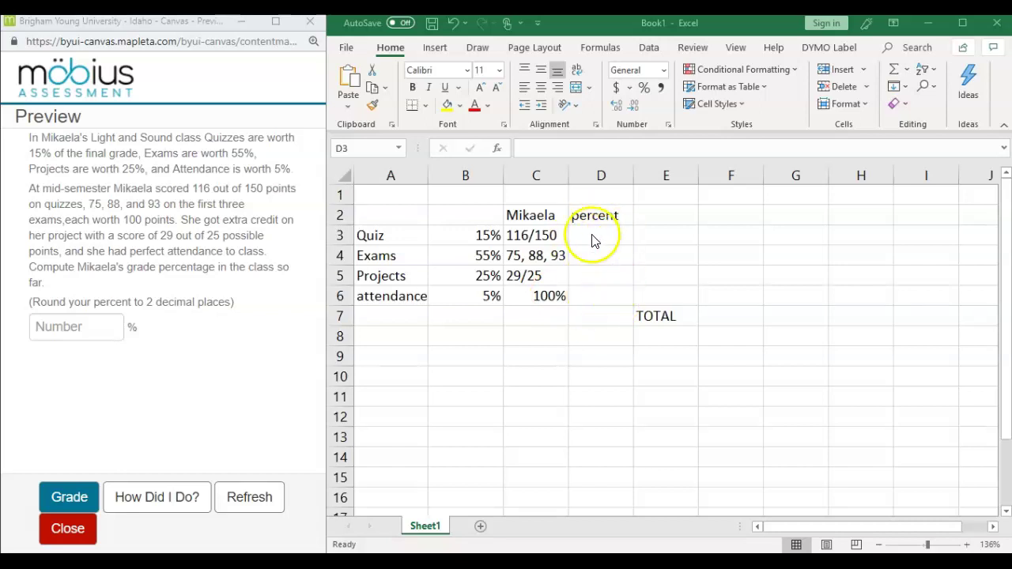
Turn the quiz score 116/150 in C3 into a formula giving 0.773333
{"action": "left_click", "coordinate": [511, 233]}
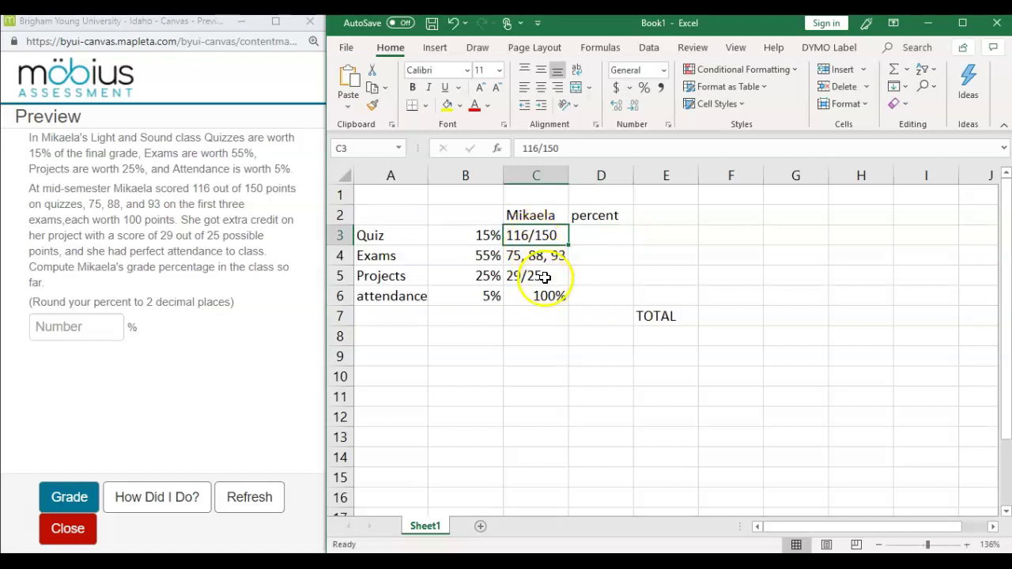
{"action": "left_click", "coordinate": [612, 236]}
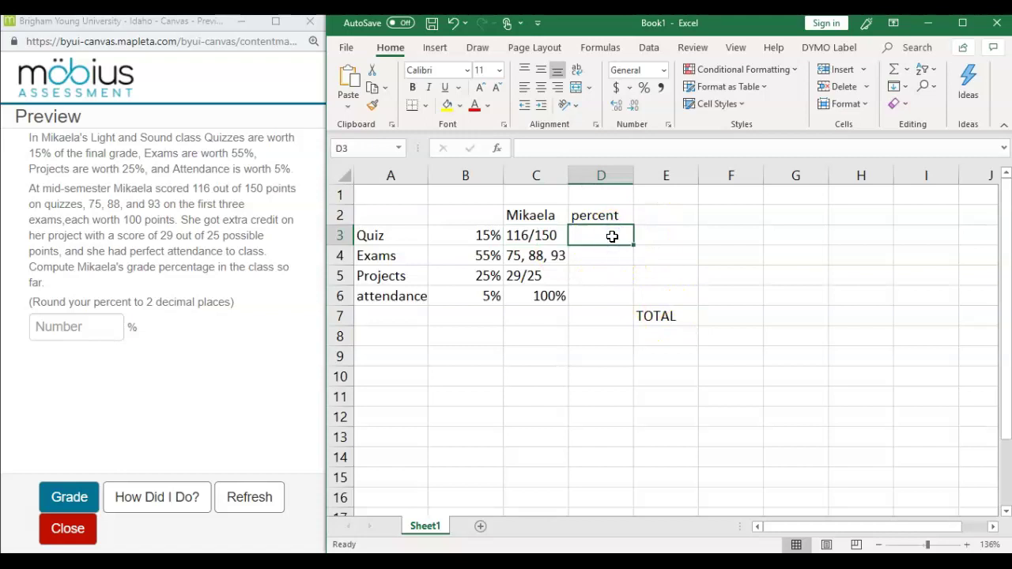
{"action": "double_click", "coordinate": [512, 235]}
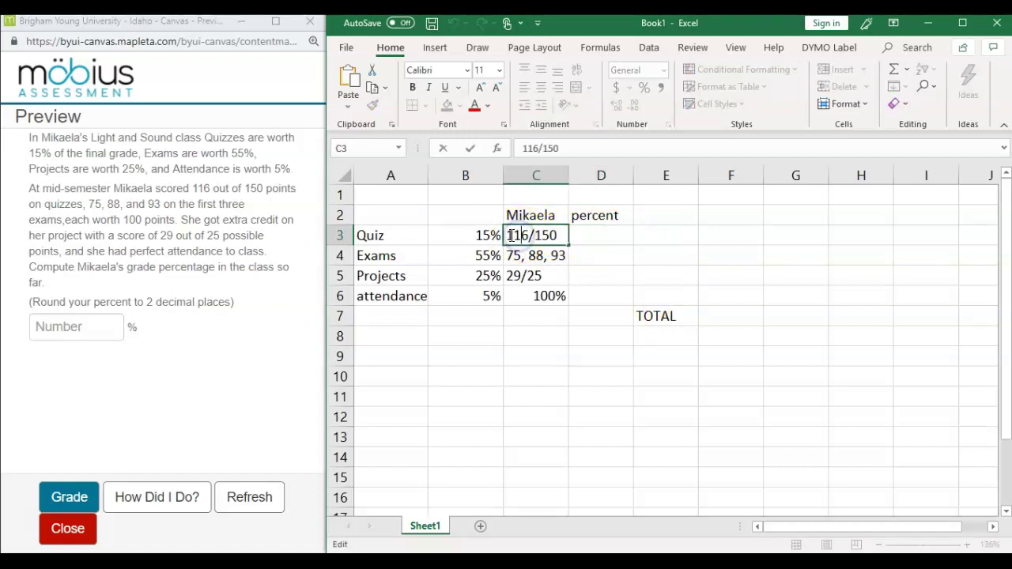
{"action": "key", "text": "Escape"}
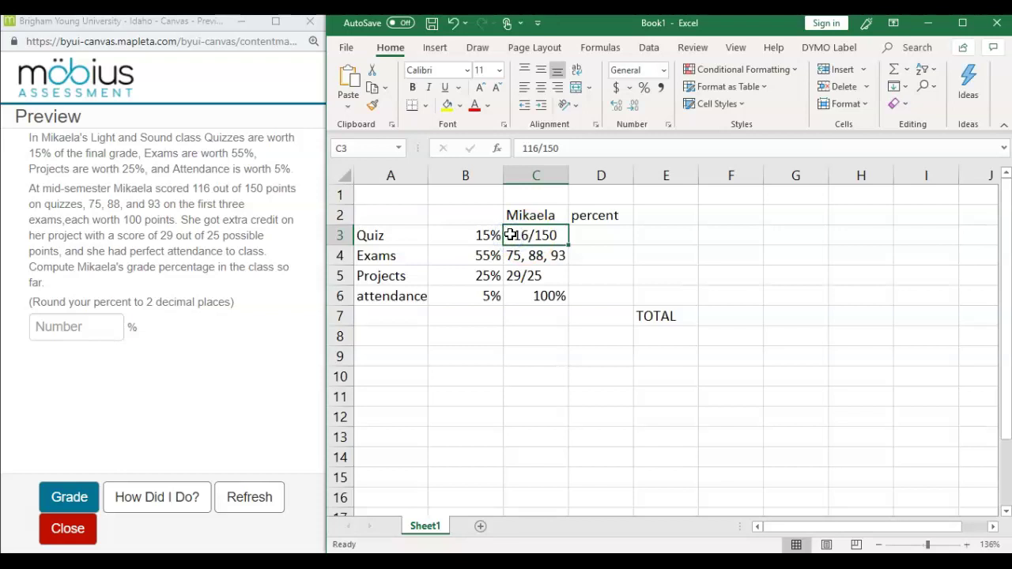
{"action": "double_click", "coordinate": [509, 234]}
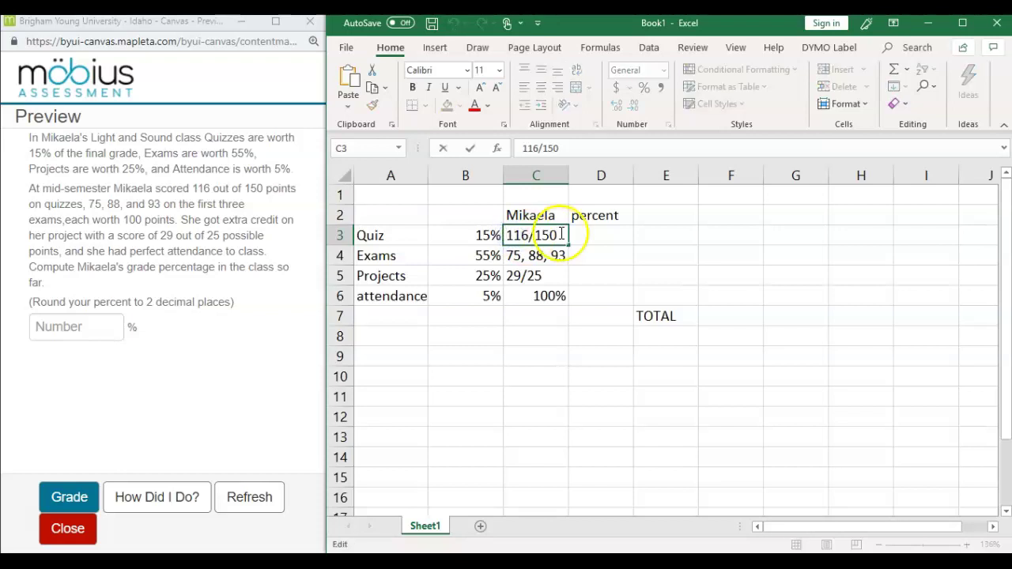
{"action": "type", "text": "="}
{"action": "key", "text": "Return"}
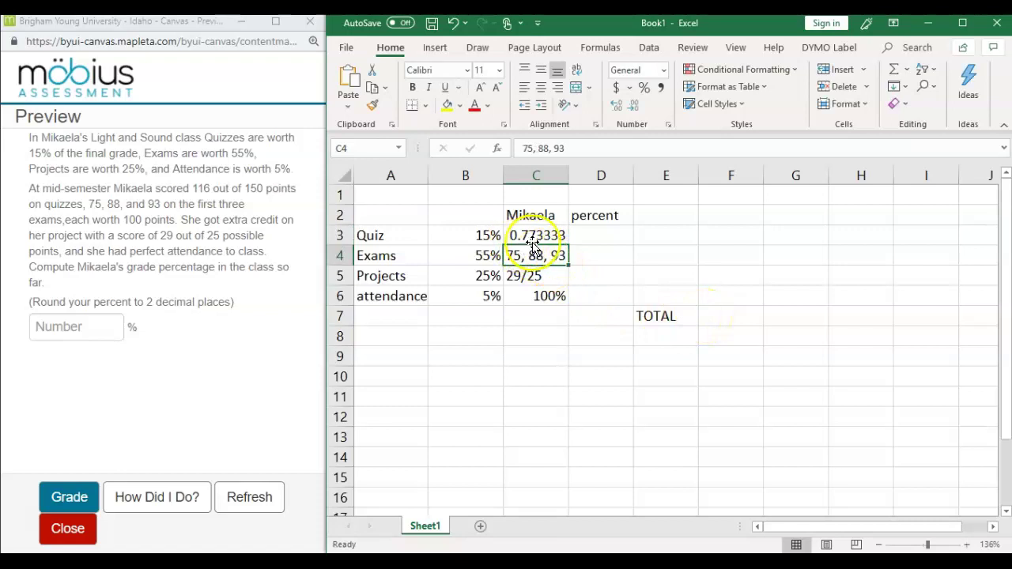
Set D3 to =C3 and format it as a percentage showing 77%
{"action": "left_click", "coordinate": [590, 234]}
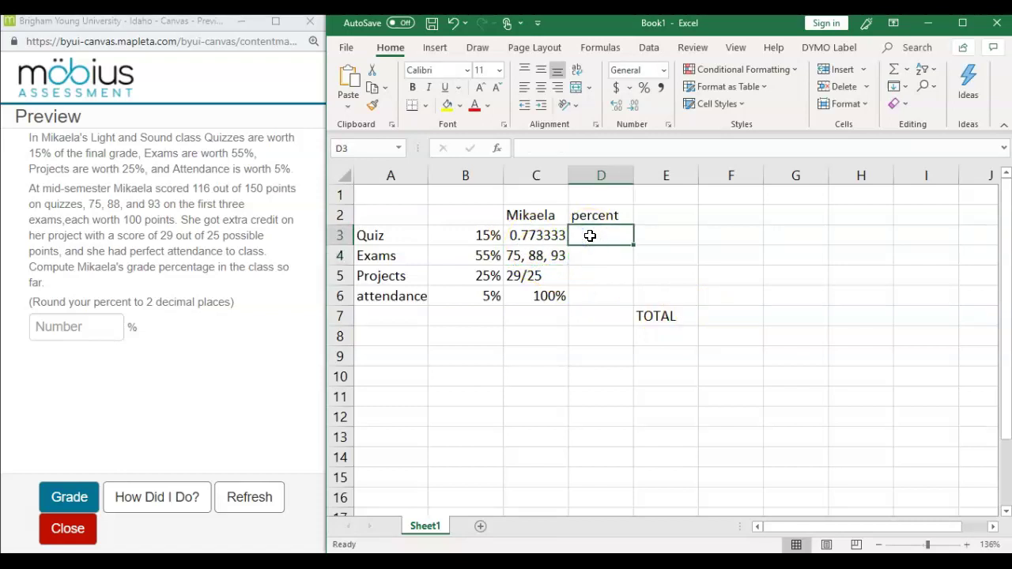
{"action": "type", "text": "="}
{"action": "left_click", "coordinate": [540, 235]}
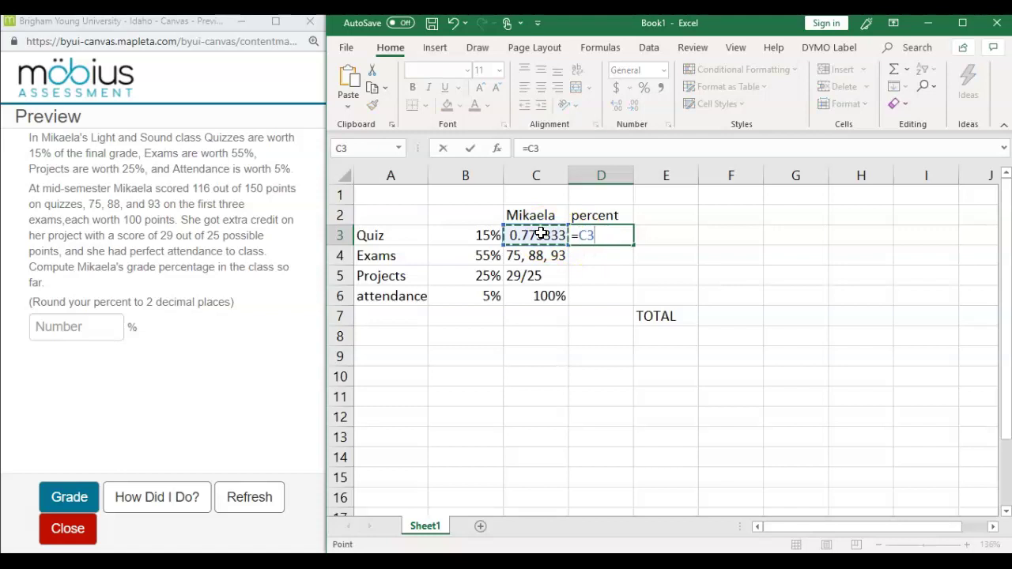
{"action": "key", "text": "Return"}
{"action": "left_click", "coordinate": [621, 235]}
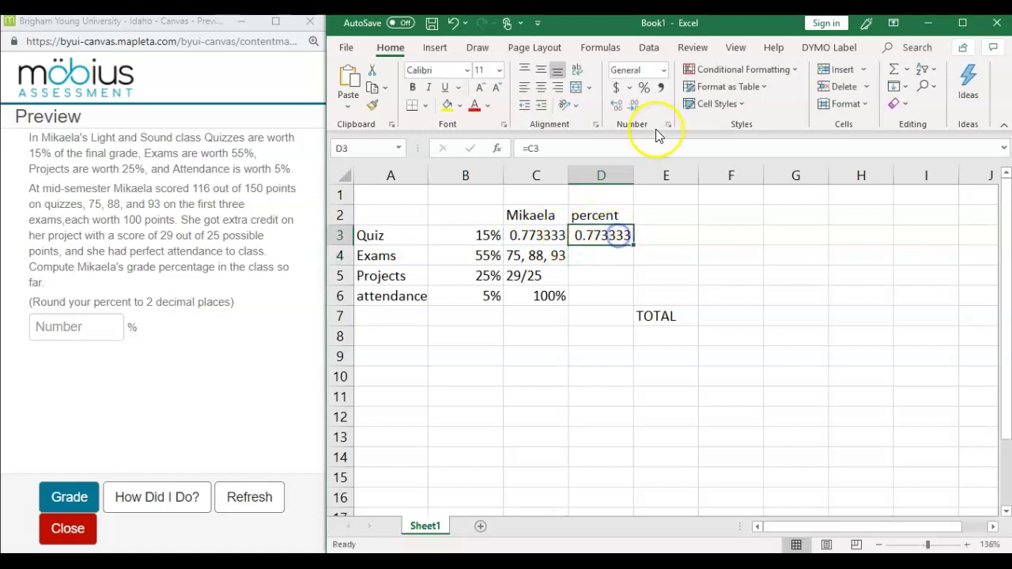
{"action": "left_click", "coordinate": [645, 88]}
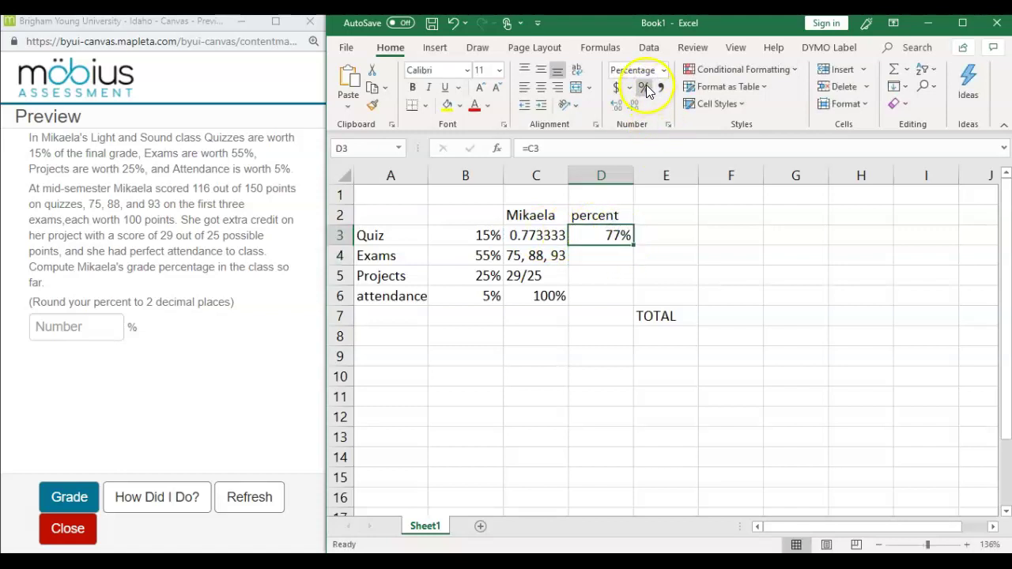
{"action": "left_click", "coordinate": [543, 258]}
Enter =(75+88+93)/300 in D4 for the exams average, fixing the mistyped divisor
{"action": "left_click", "coordinate": [605, 255]}
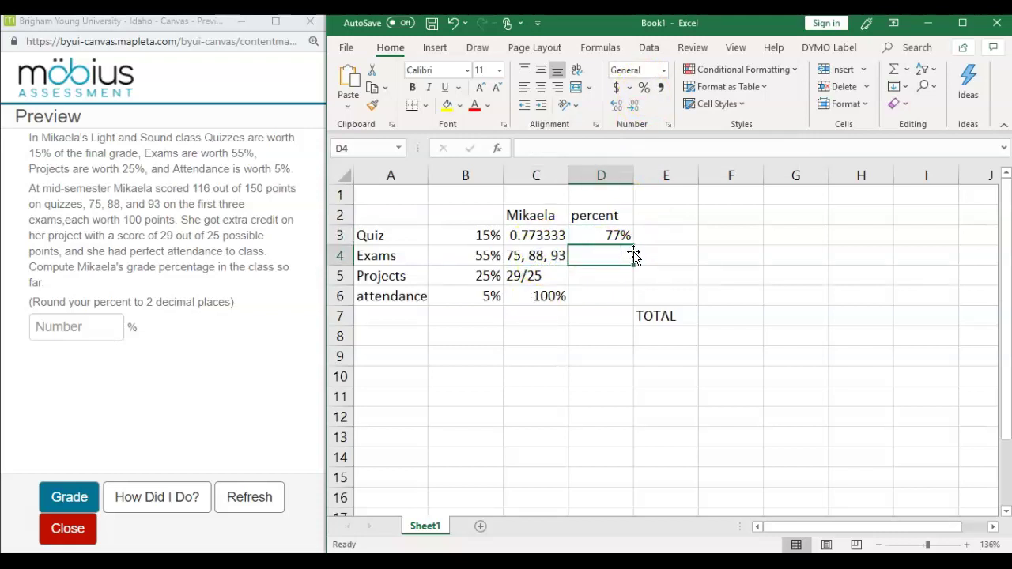
{"action": "type", "text": "="}
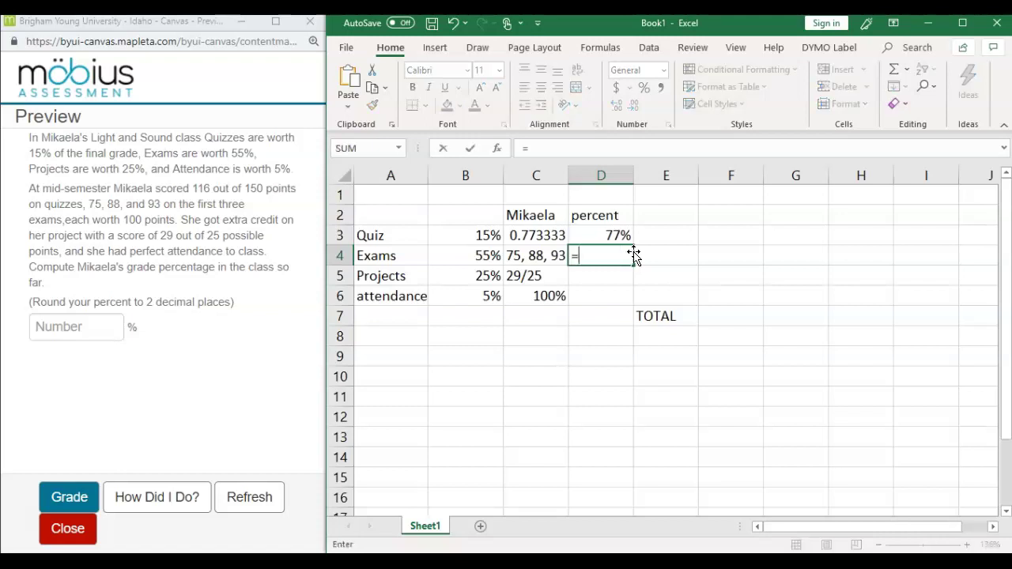
{"action": "type", "text": "(75+"}
{"action": "type", "text": "88"}
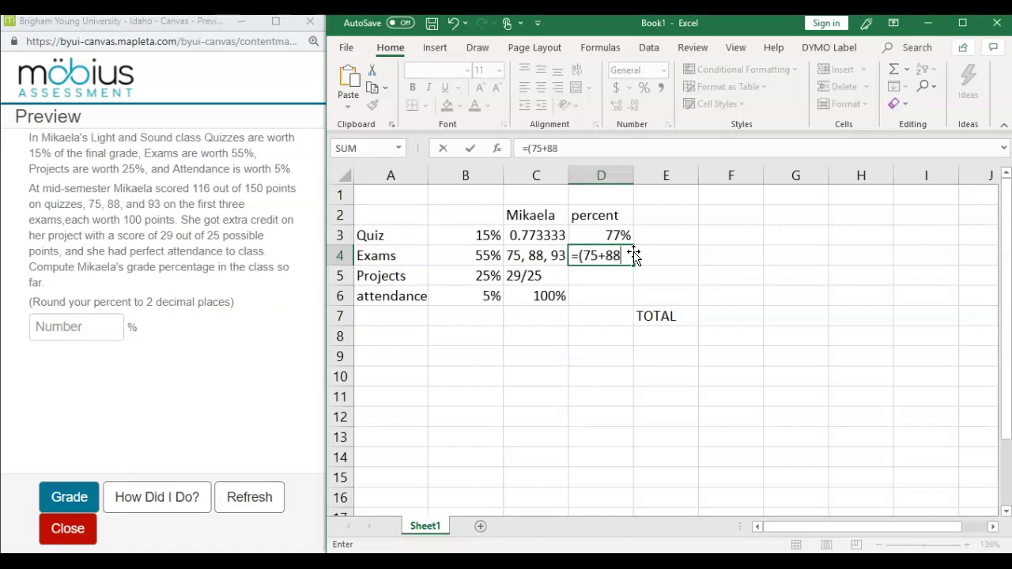
{"action": "type", "text": "+93"}
{"action": "type", "text": ")3"}
{"action": "type", "text": "00"}
{"action": "key", "text": "BackSpace"}
{"action": "key", "text": "BackSpace"}
{"action": "type", "text": "/300"}
{"action": "left_click", "coordinate": [636, 255]}
{"action": "key", "text": "Return"}
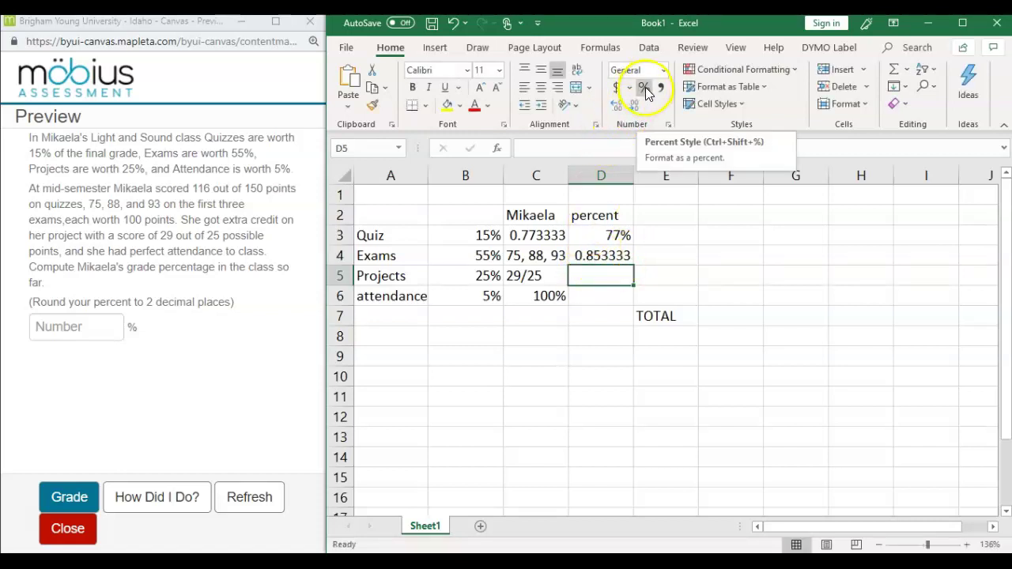
{"action": "left_click", "coordinate": [620, 254]}
Rewrite D4 as an AVERAGE of the exam scores and format it as a percentage
{"action": "key", "text": "BackSpace"}
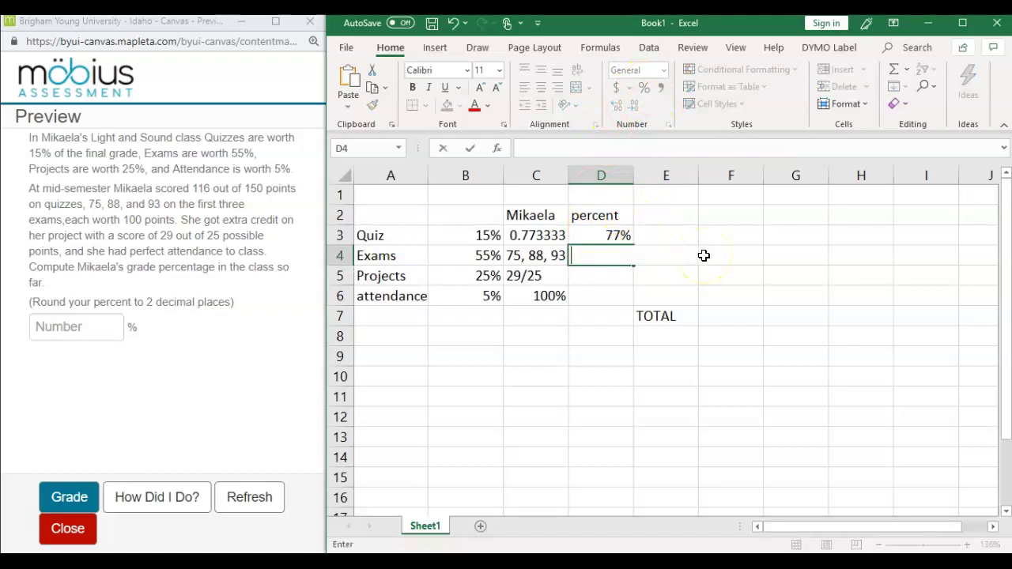
{"action": "type", "text": "="}
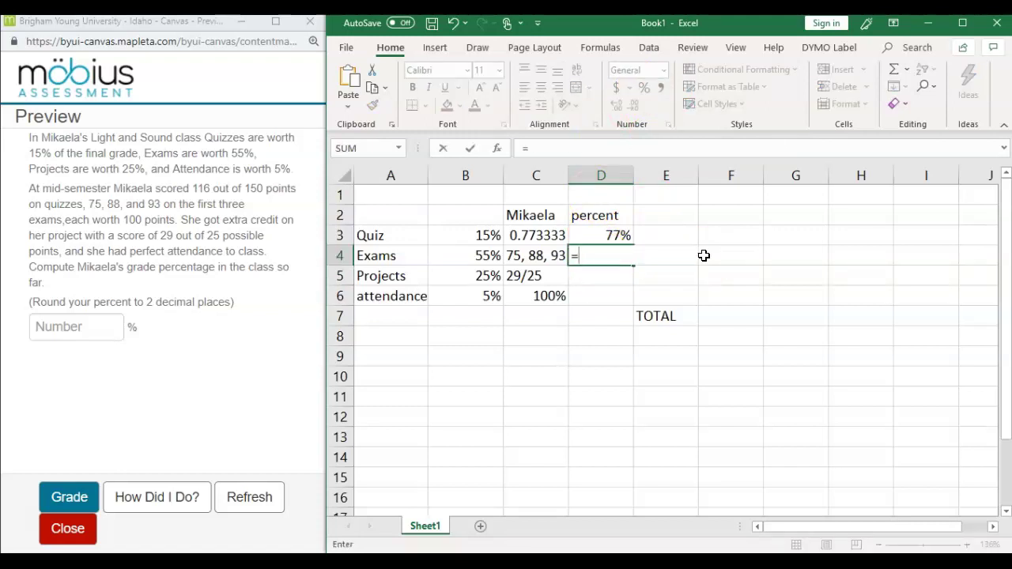
{"action": "type", "text": "ave"}
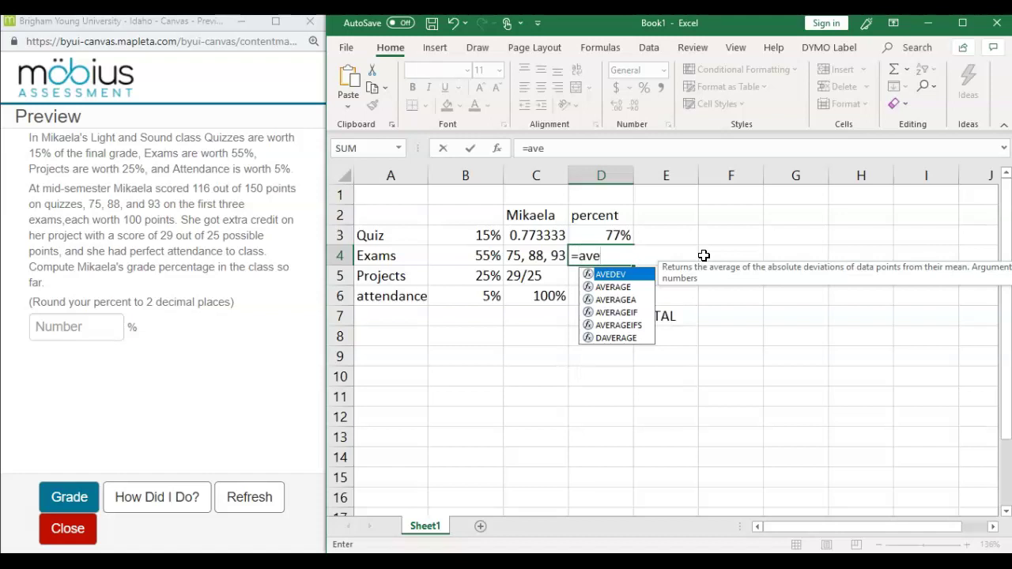
{"action": "type", "text": "rage"}
{"action": "key", "text": "Tab"}
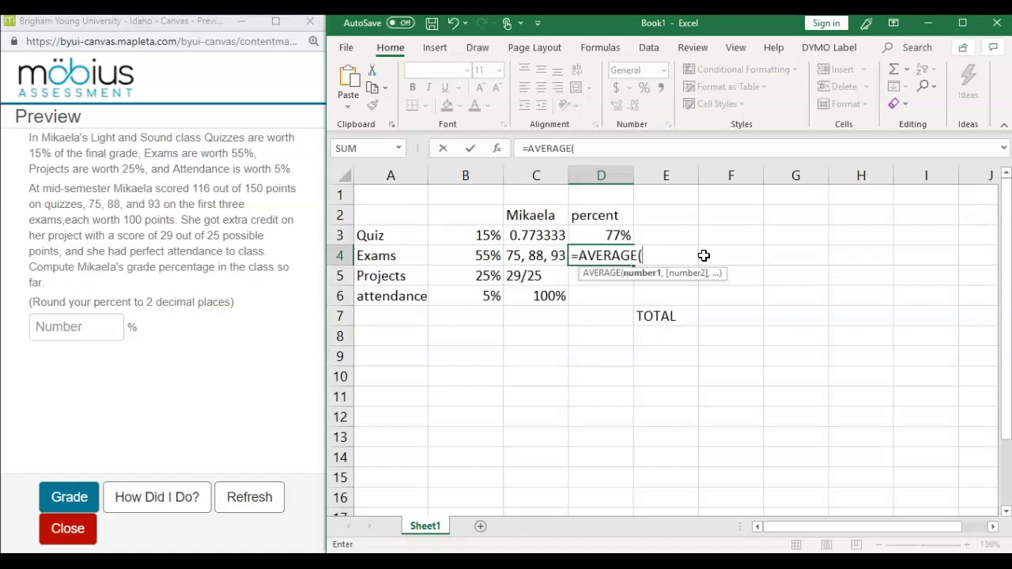
{"action": "left_click", "coordinate": [643, 260]}
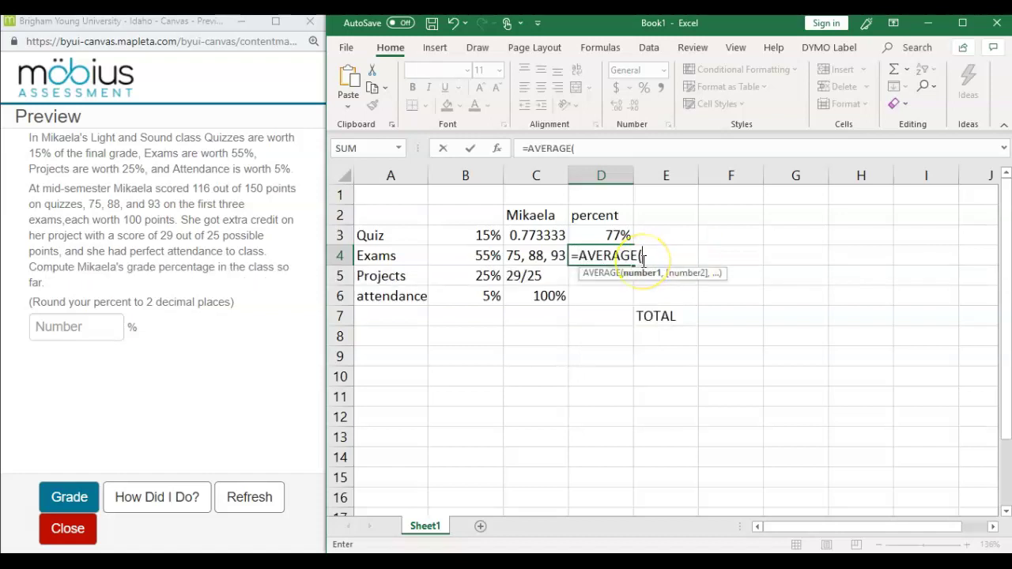
{"action": "type", "text": "75,"}
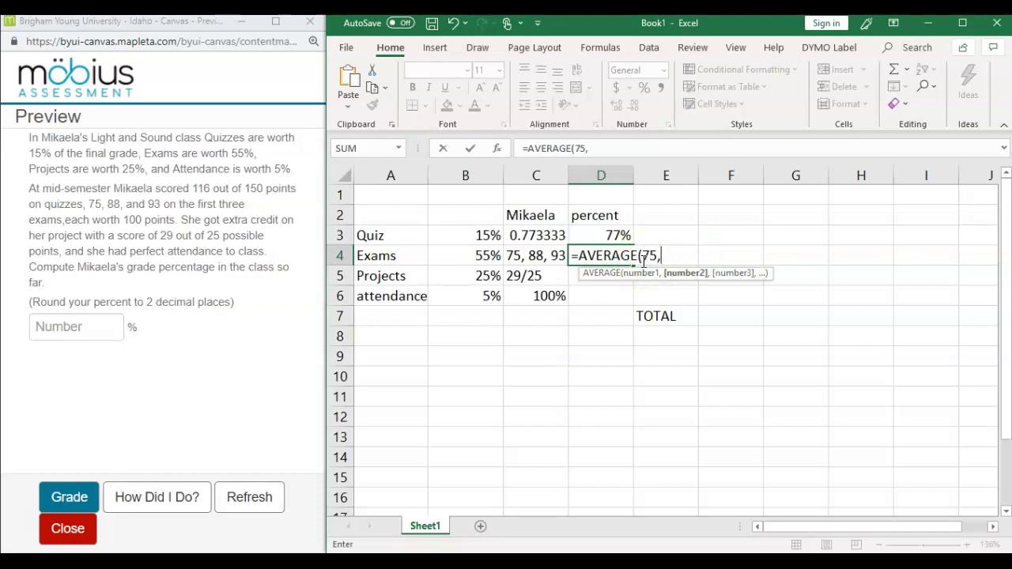
{"action": "type", "text": "88,93"}
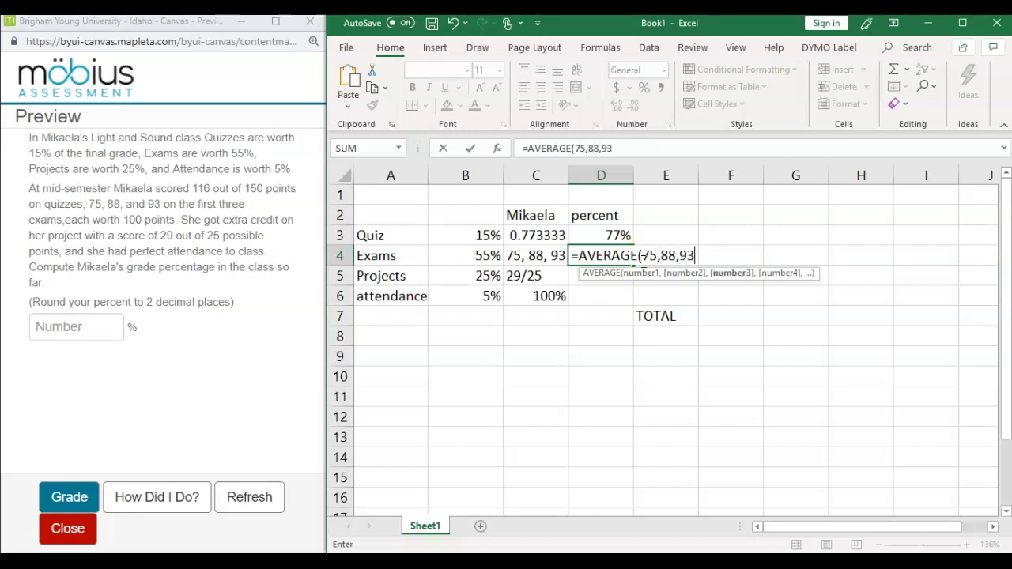
{"action": "key", "text": "Return"}
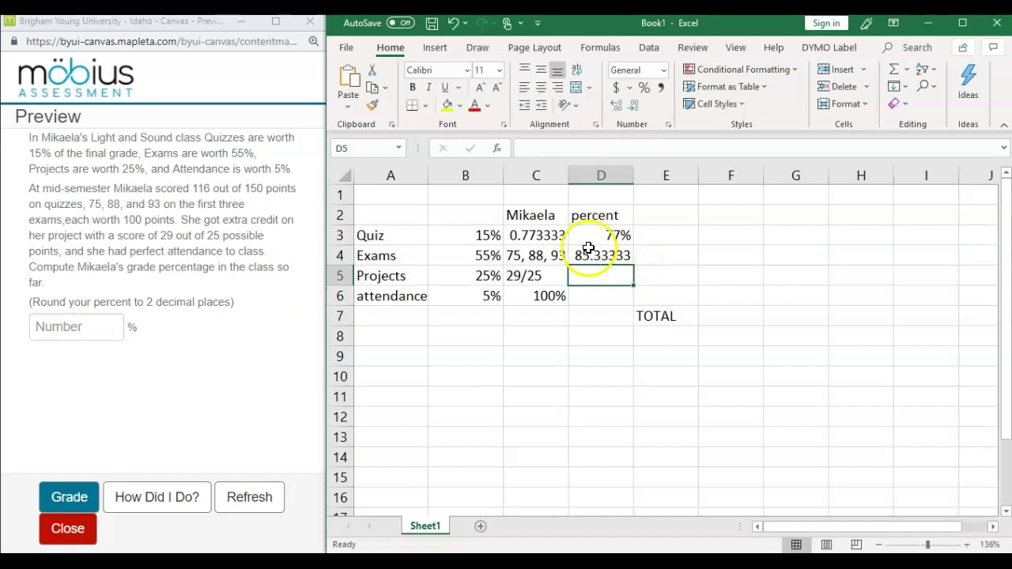
{"action": "left_click", "coordinate": [607, 256]}
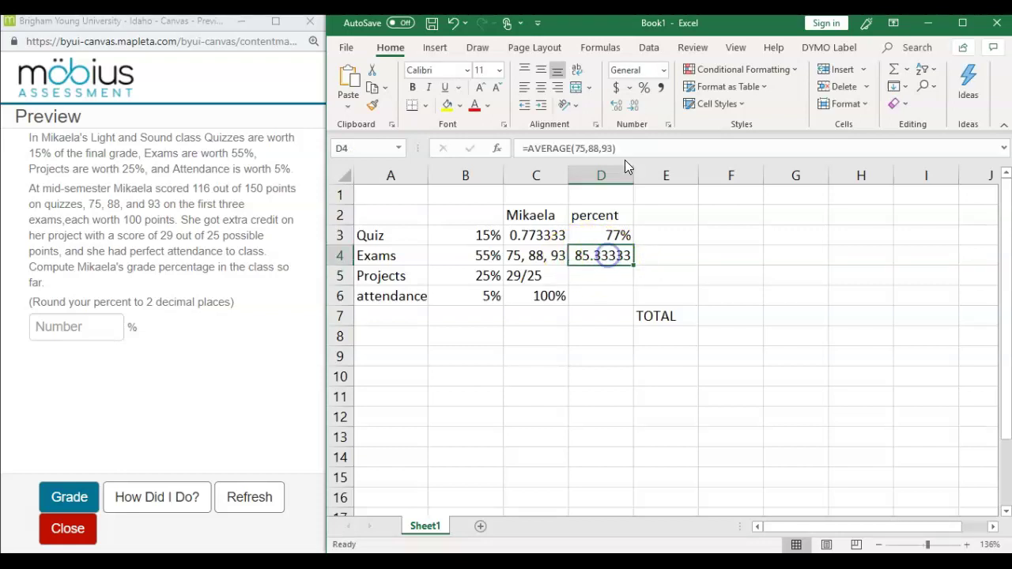
{"action": "left_click", "coordinate": [645, 88]}
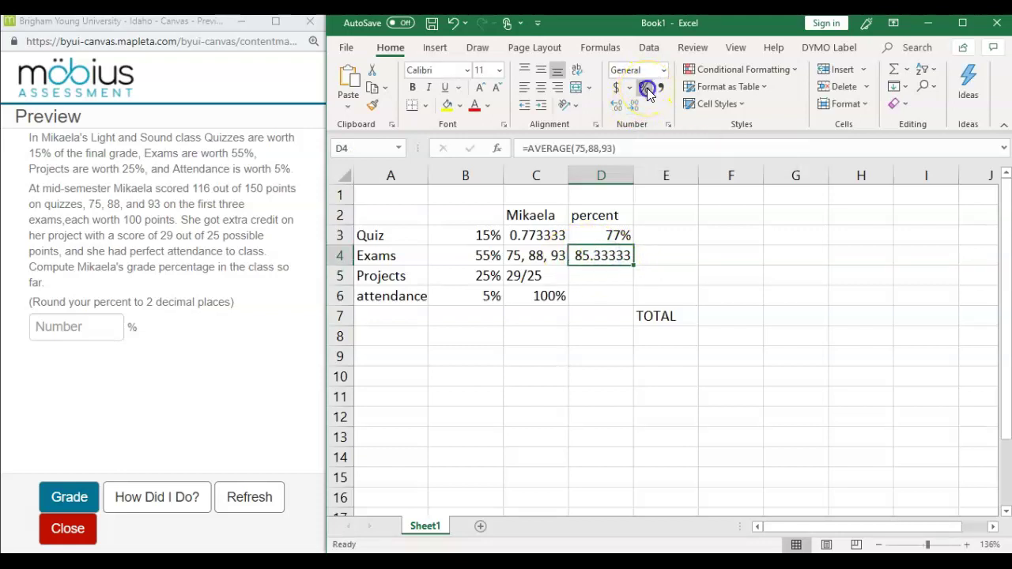
Insert decimal points before 75, 88 and 93 so the exams average shows 85%
{"action": "double_click", "coordinate": [610, 254]}
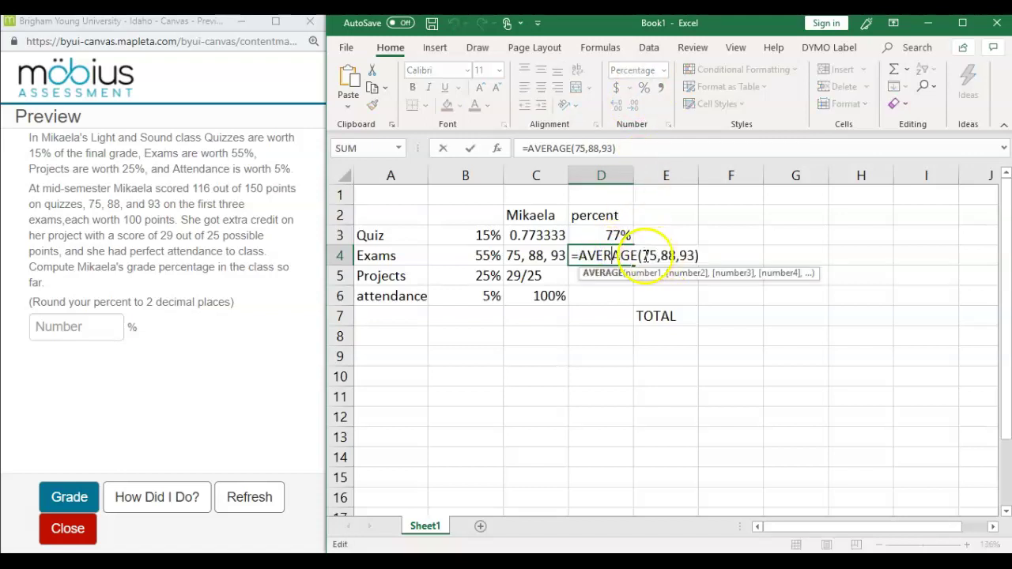
{"action": "left_click", "coordinate": [641, 255]}
{"action": "type", "text": "."}
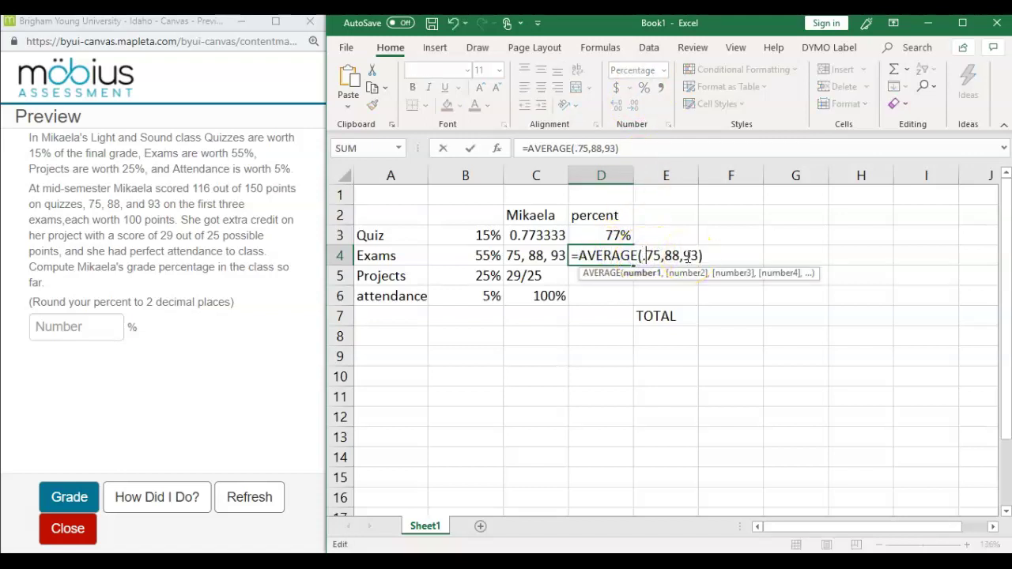
{"action": "left_click", "coordinate": [661, 255]}
{"action": "key", "text": "Right"}
{"action": "type", "text": "."}
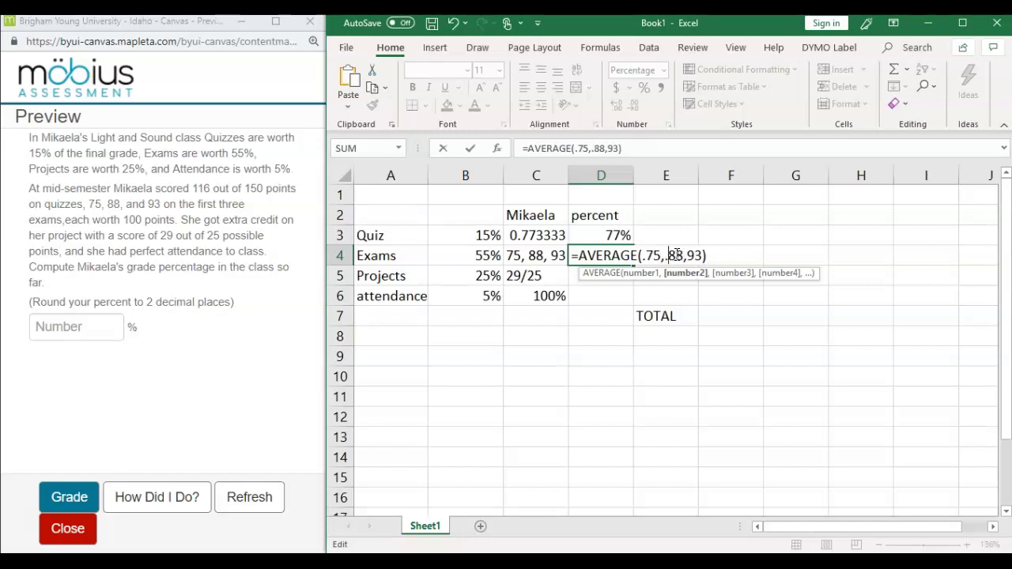
{"action": "key", "text": "Right"}
{"action": "key", "text": "Right"}
{"action": "key", "text": "Right"}
{"action": "type", "text": "."}
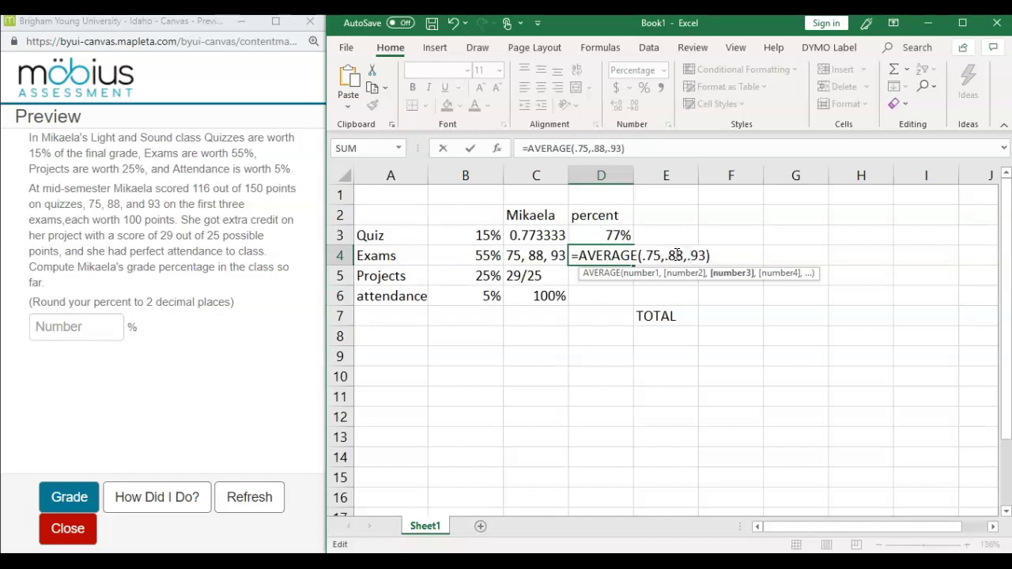
{"action": "key", "text": "Return"}
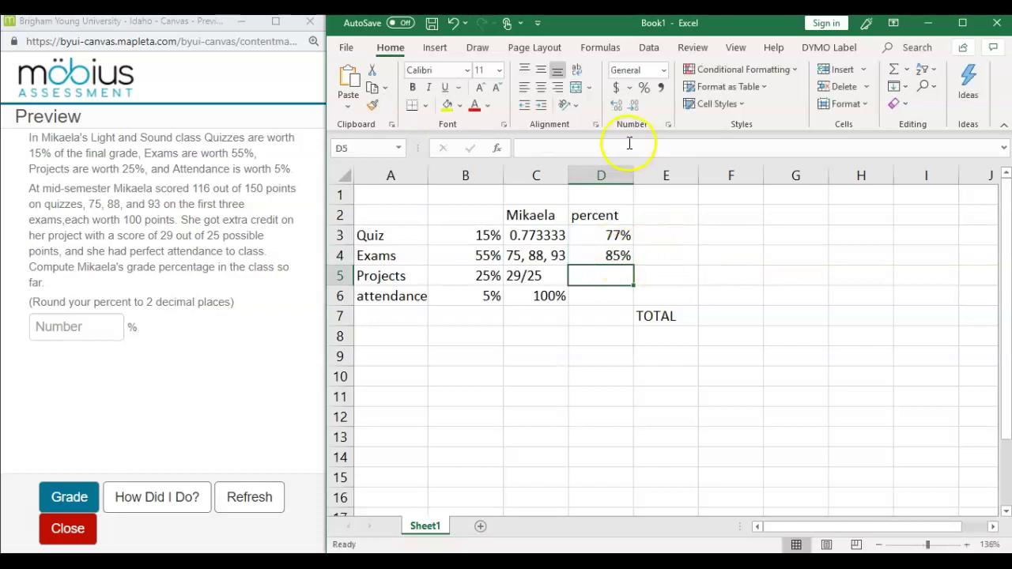
Turn the project score 29/25 in C5 into a formula giving 1.16
{"action": "left_click", "coordinate": [585, 285]}
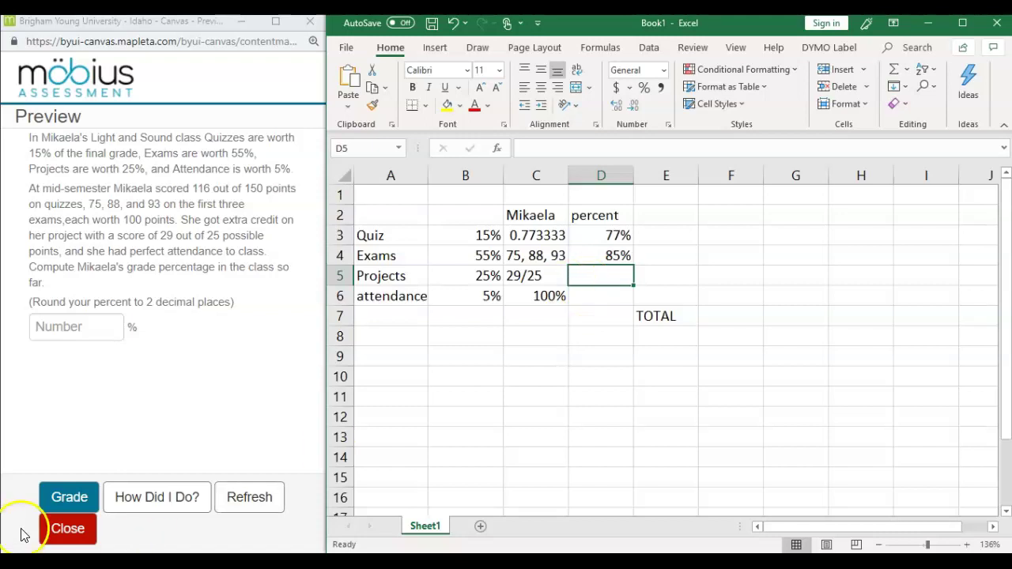
{"action": "left_click", "coordinate": [35, 515]}
{"action": "left_click", "coordinate": [607, 281]}
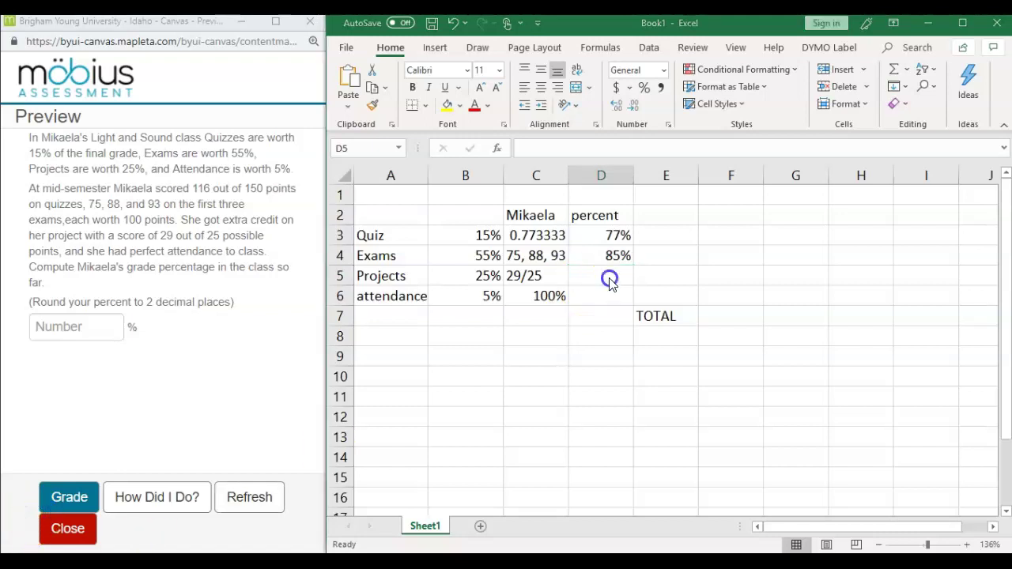
{"action": "double_click", "coordinate": [513, 275]}
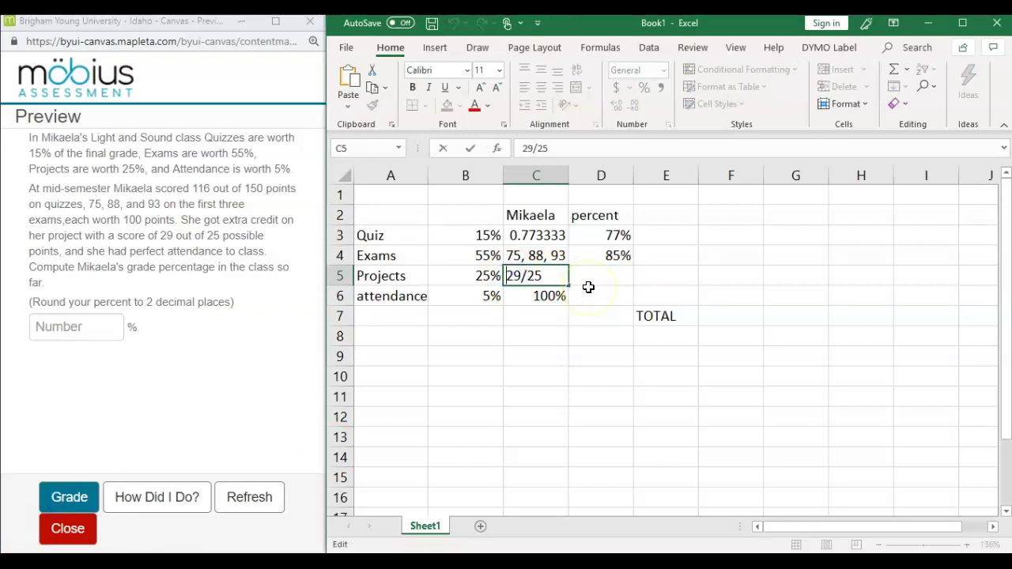
{"action": "type", "text": "="}
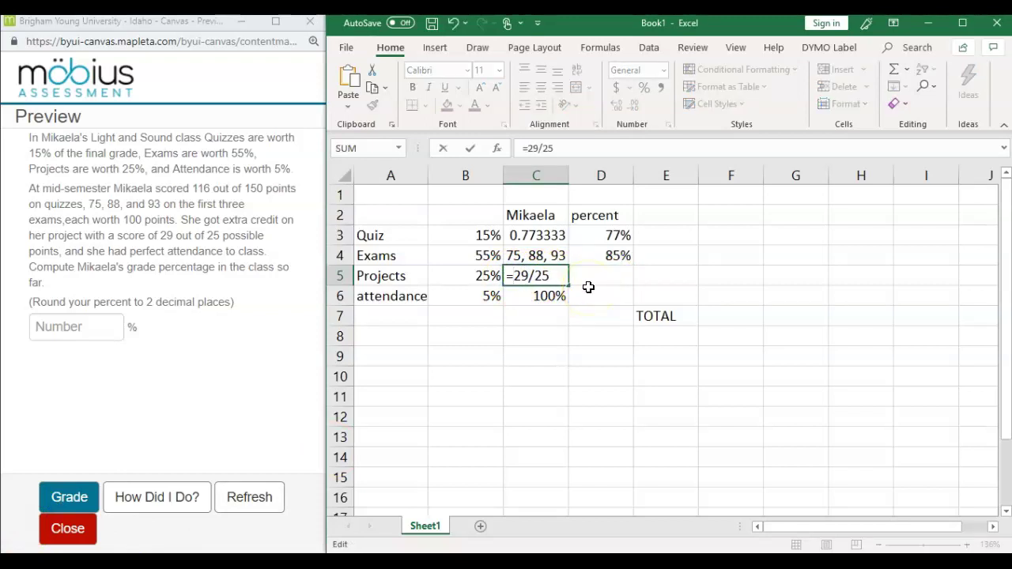
{"action": "key", "text": "Return"}
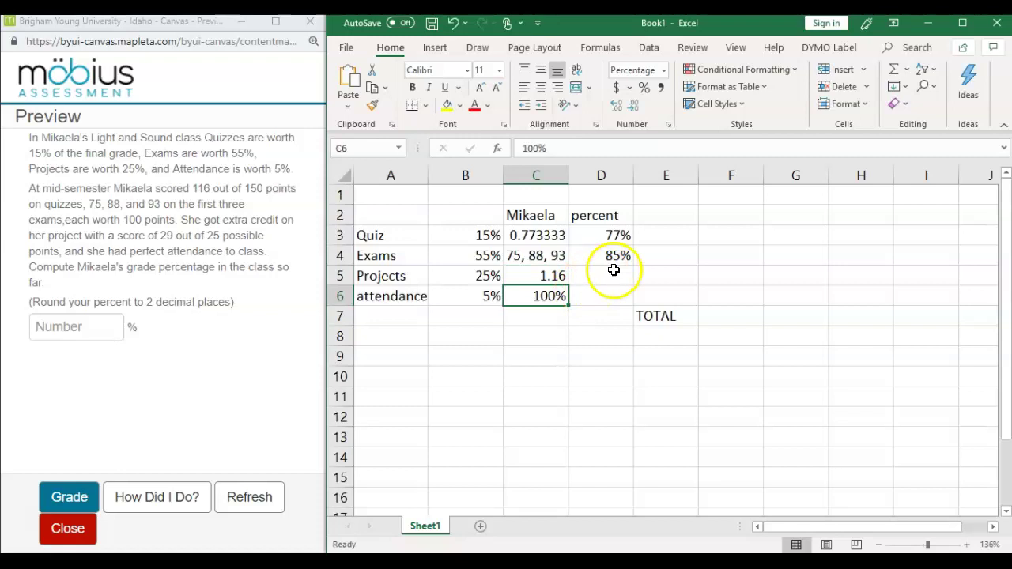
Set D5 to =C5 and format it as a percentage showing 116%
{"action": "left_click", "coordinate": [615, 275]}
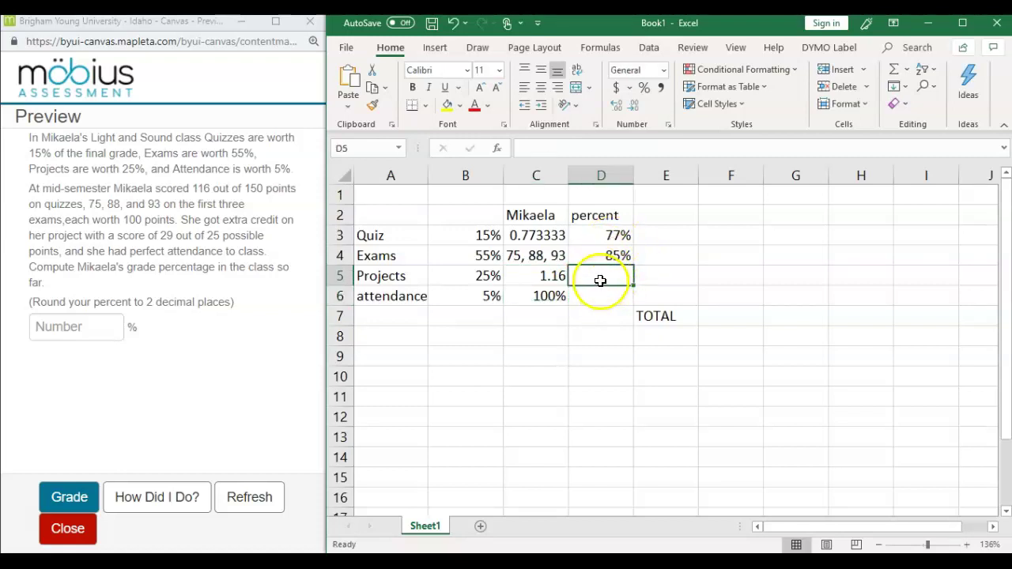
{"action": "type", "text": "="}
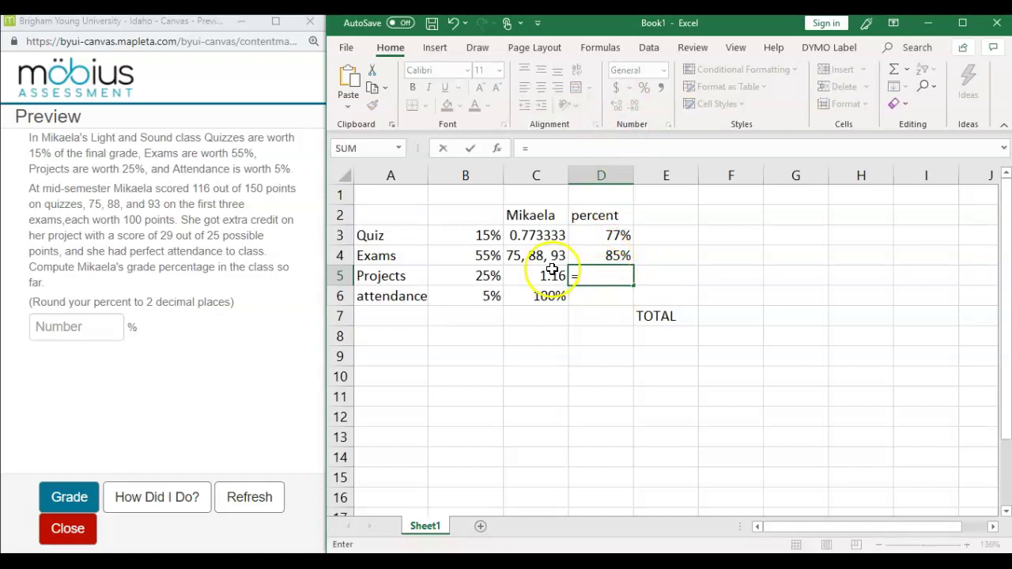
{"action": "left_click", "coordinate": [550, 274]}
{"action": "key", "text": "Return"}
{"action": "left_click", "coordinate": [593, 274]}
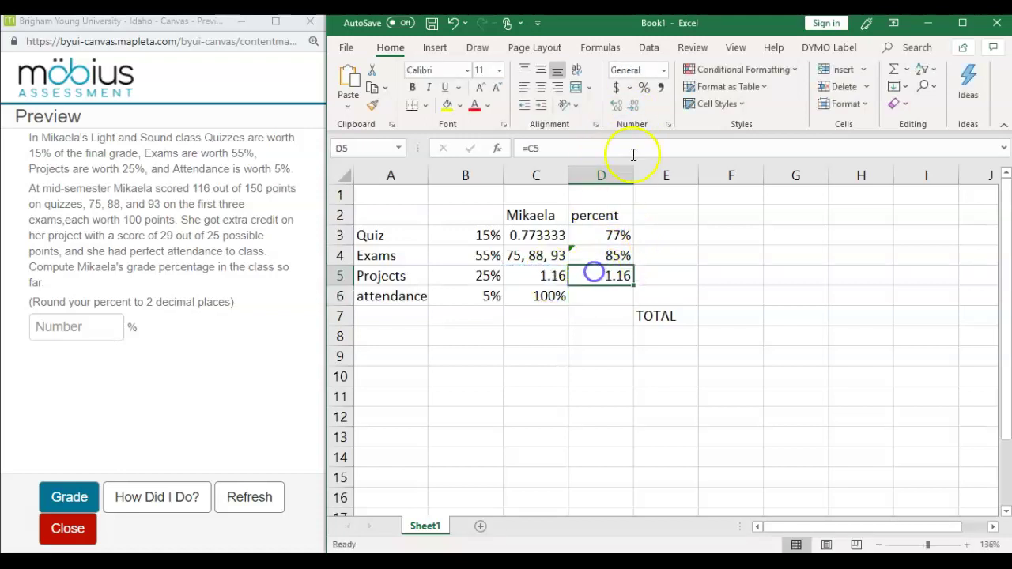
{"action": "left_click", "coordinate": [645, 89]}
Try =B6*C6 for attendance in D6, then clear the cell
{"action": "left_click", "coordinate": [610, 293]}
{"action": "type", "text": "=B6*C6"}
{"action": "key", "text": "Return"}
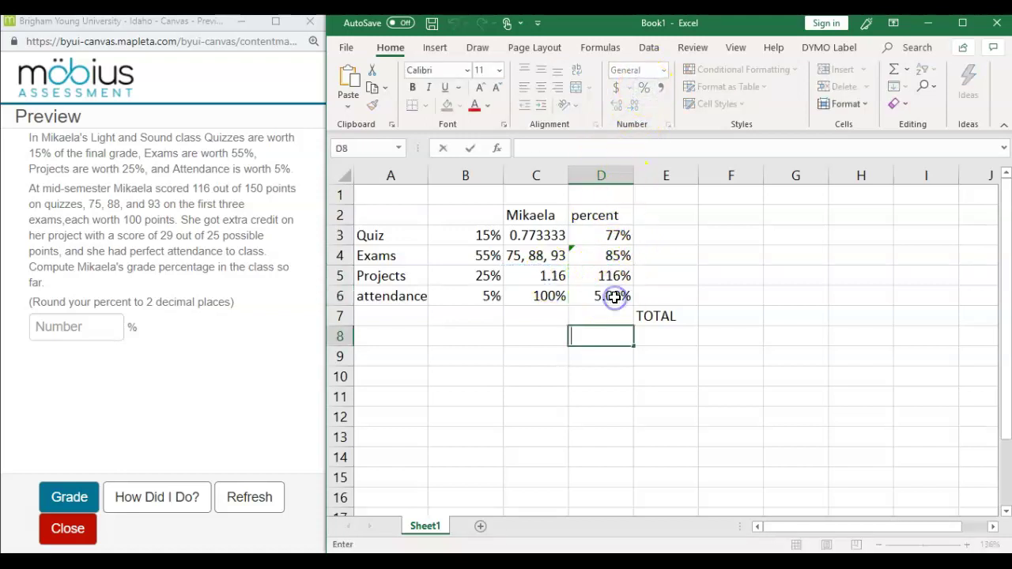
{"action": "double_click", "coordinate": [615, 295]}
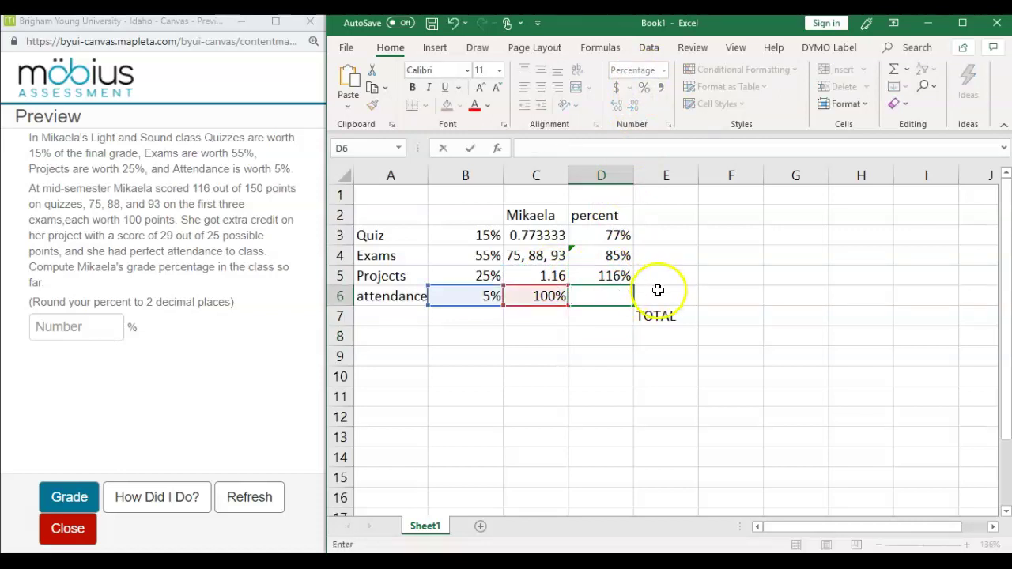
{"action": "key", "text": "Return"}
Add the heading 'weight' in E2
{"action": "left_click", "coordinate": [653, 240]}
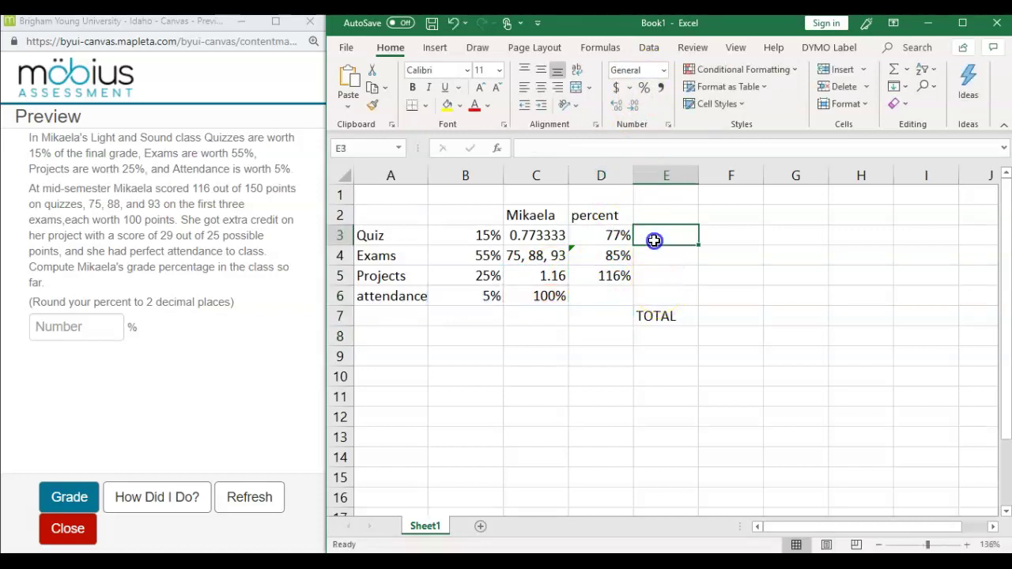
{"action": "left_click", "coordinate": [654, 216]}
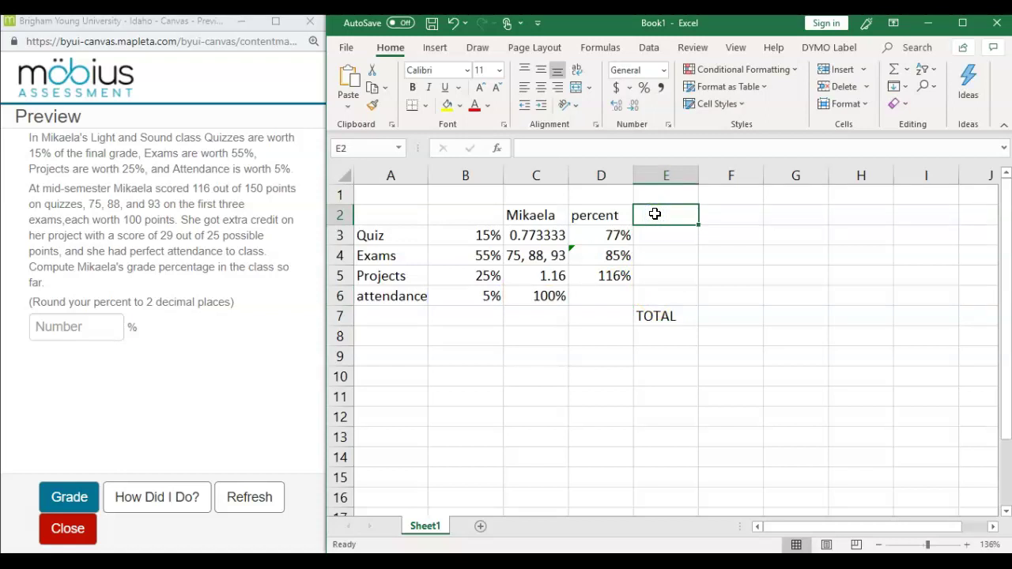
{"action": "type", "text": "weight"}
{"action": "key", "text": "Return"}
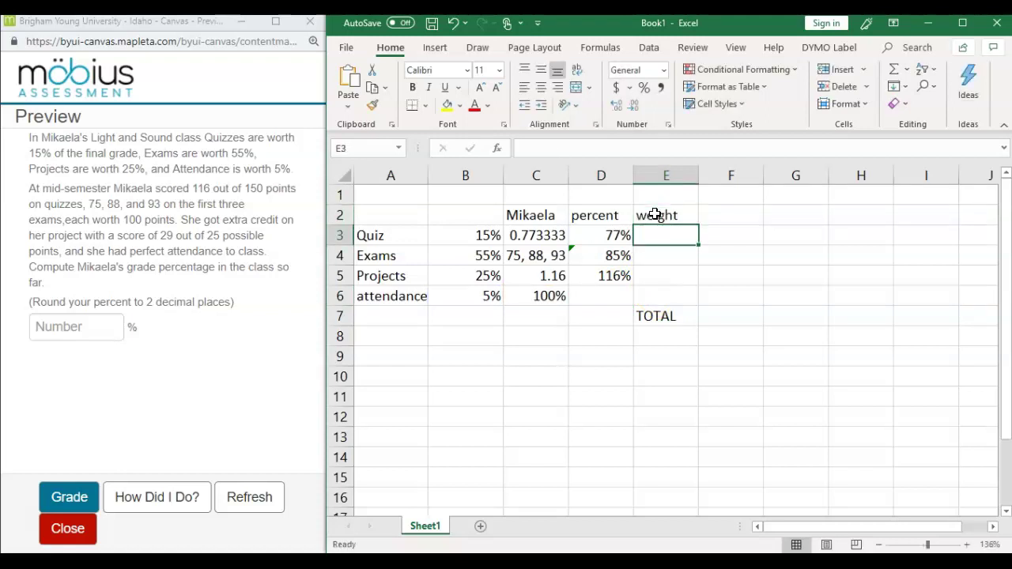
Enter weighted scores: =D3*B3 in E3 (11.600%) and D4 times its weight in E4
{"action": "left_click", "coordinate": [649, 238]}
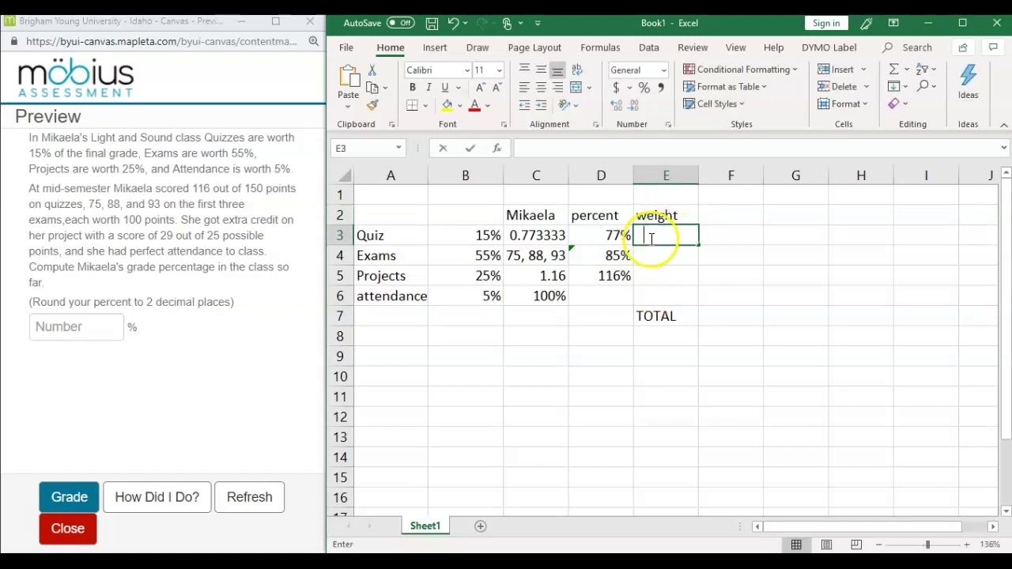
{"action": "type", "text": "="}
{"action": "left_click", "coordinate": [595, 235]}
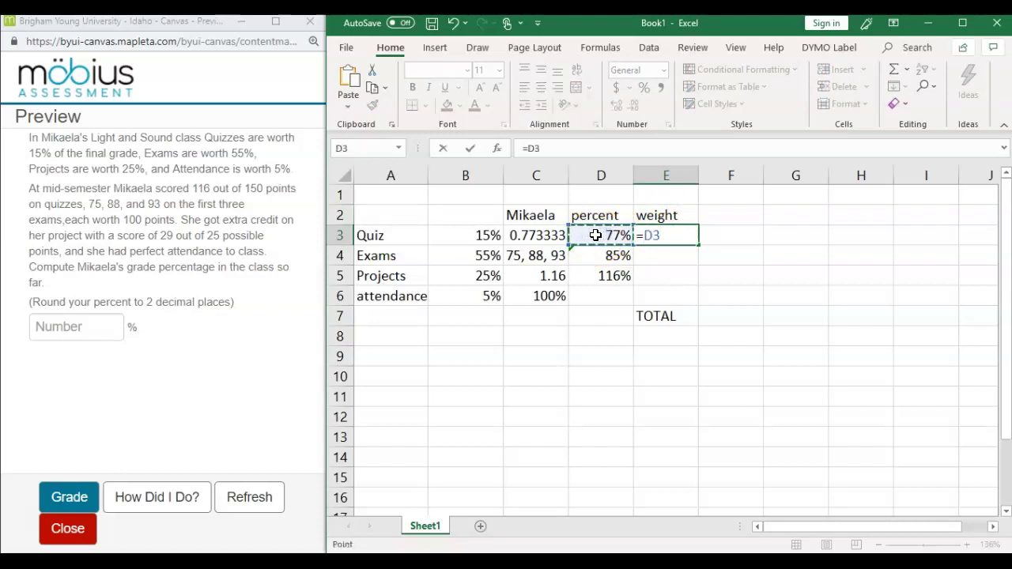
{"action": "type", "text": "*"}
{"action": "left_click", "coordinate": [479, 234]}
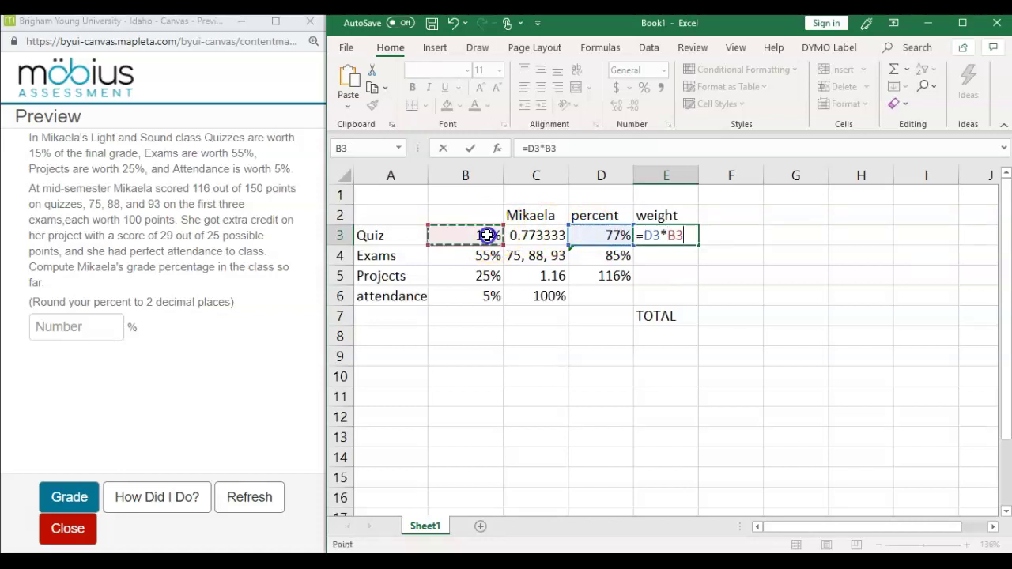
{"action": "key", "text": "Return"}
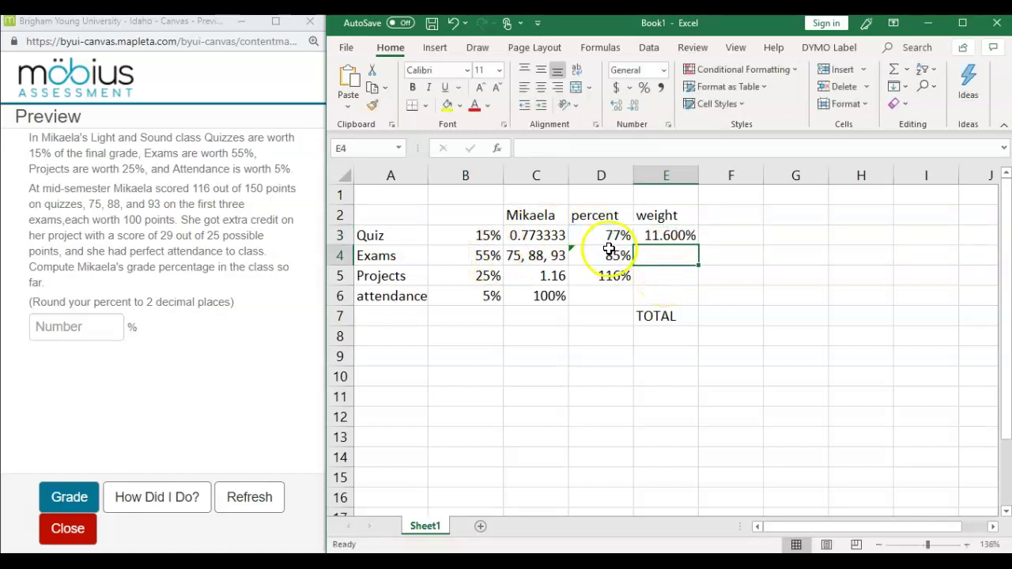
{"action": "type", "text": "="}
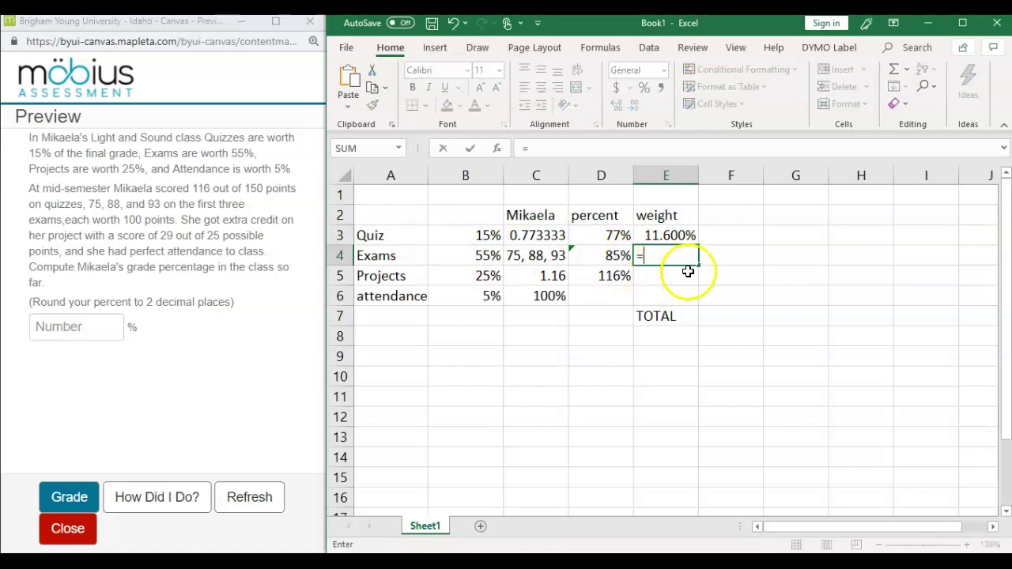
{"action": "left_click", "coordinate": [604, 256]}
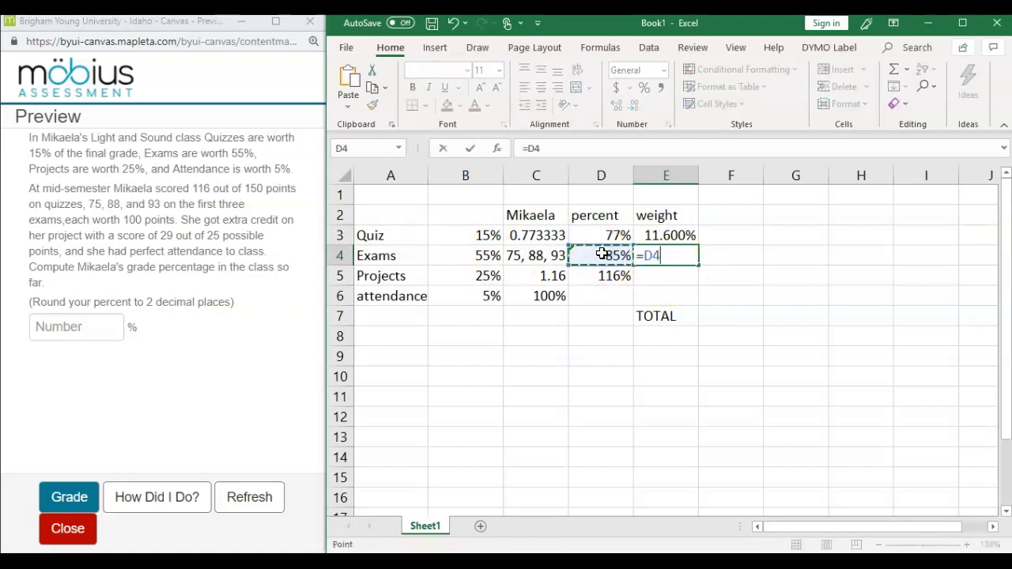
{"action": "type", "text": "*"}
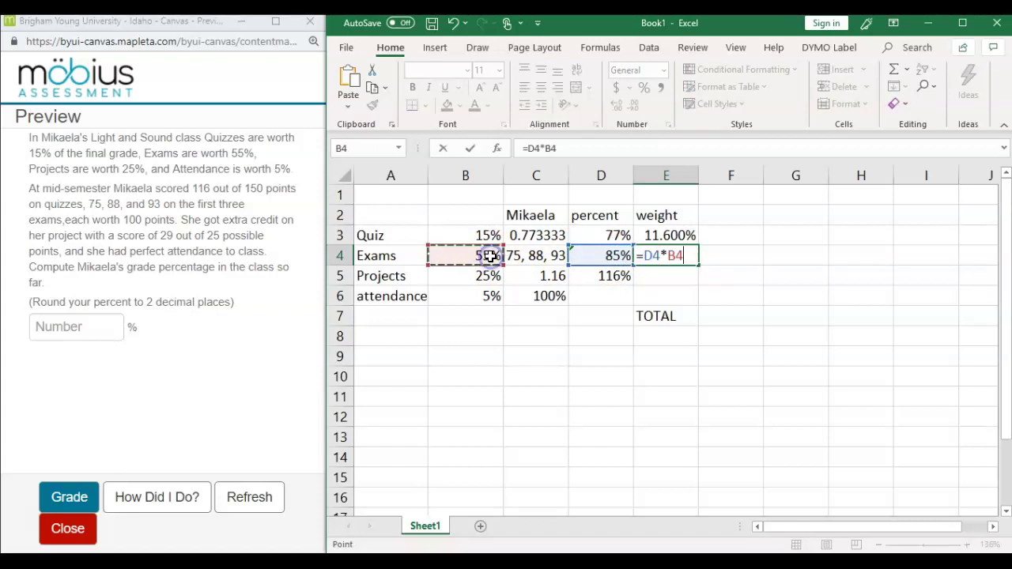
{"action": "key", "text": "Return"}
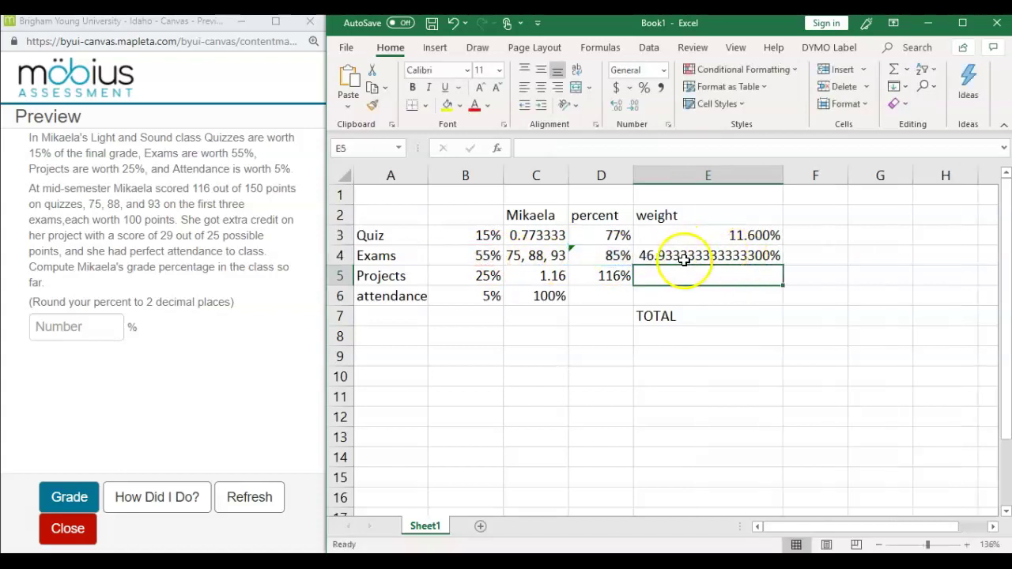
Show E4 as 46.93% with two decimals and narrow column E to fit
{"action": "left_click", "coordinate": [617, 109]}
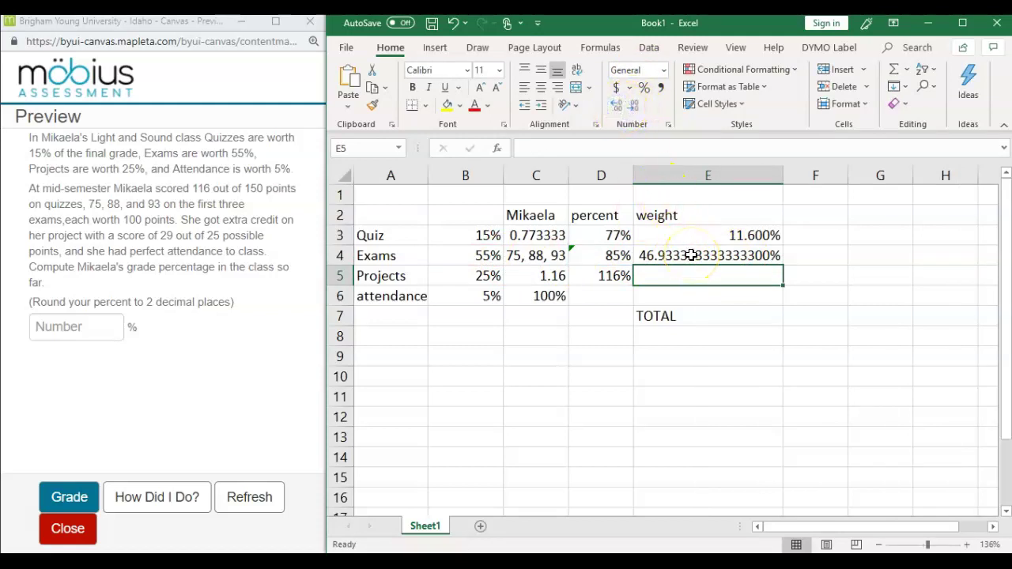
{"action": "left_click", "coordinate": [691, 255]}
{"action": "left_click", "coordinate": [617, 105]}
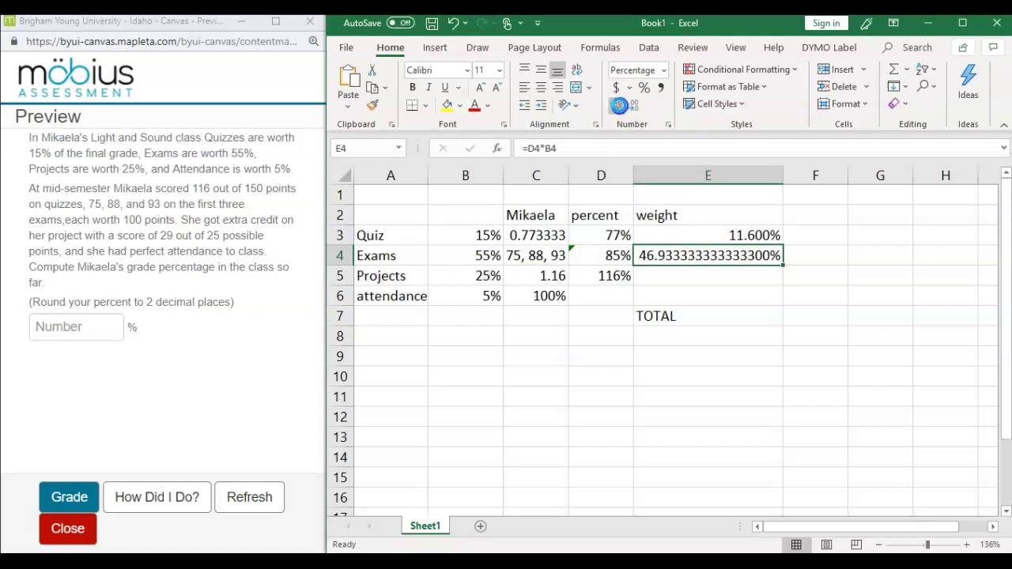
{"action": "left_click", "coordinate": [636, 105]}
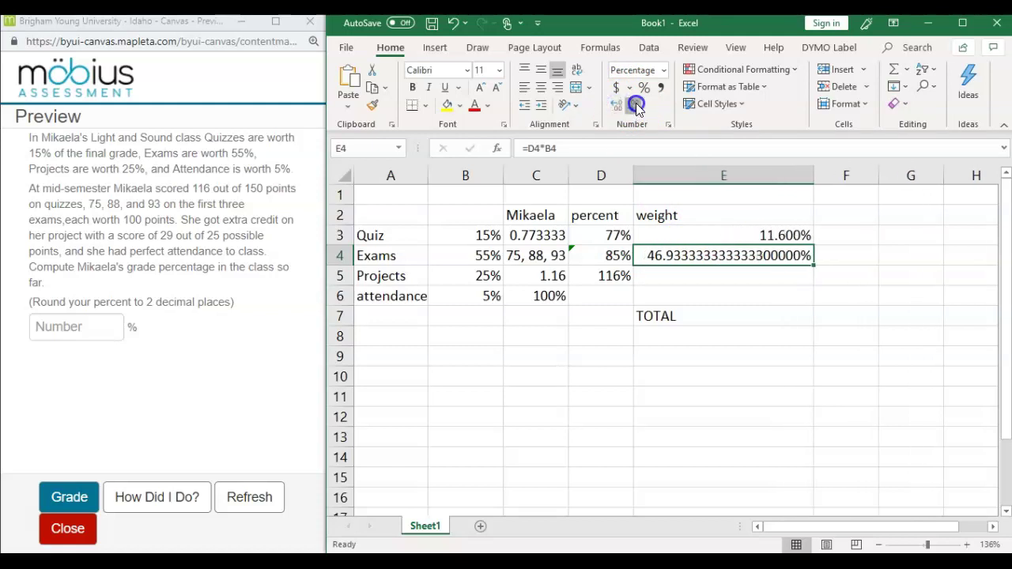
{"action": "left_click", "coordinate": [636, 106]}
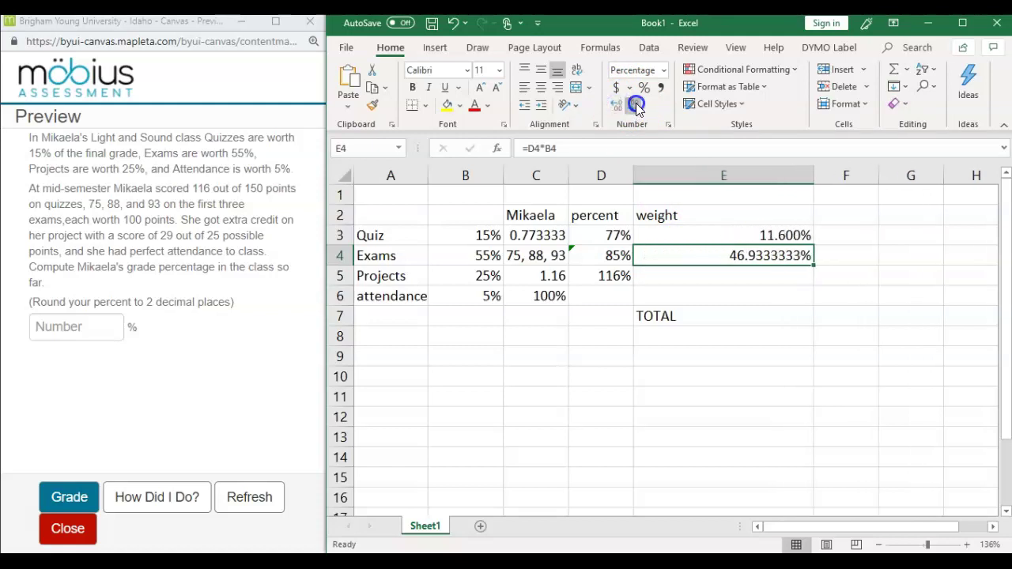
{"action": "left_click", "coordinate": [636, 106]}
{"action": "left_click", "coordinate": [636, 106]}
{"action": "left_click", "coordinate": [636, 106]}
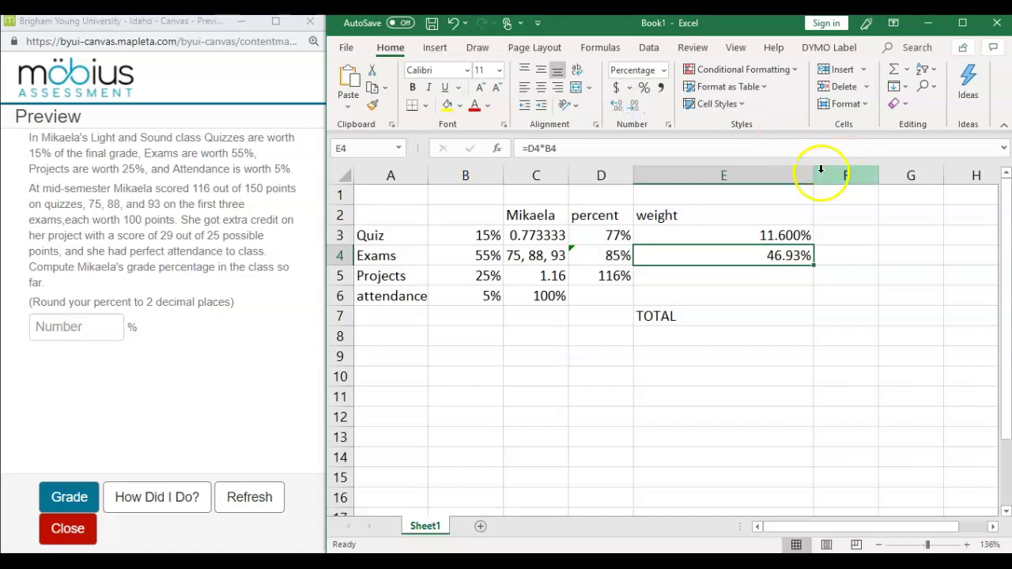
{"action": "left_click_drag", "start_coordinate": [813, 174], "coordinate": [735, 176]}
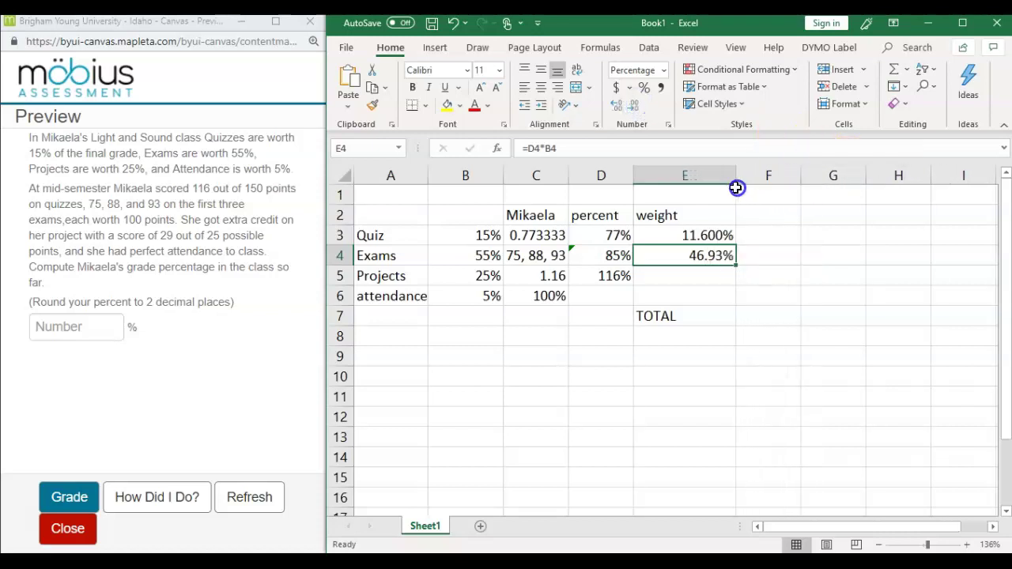
Enter =D5*B5 in E5 (29.00%) and =C6*B6 in E6 (5.00%)
{"action": "left_click", "coordinate": [693, 277]}
{"action": "type", "text": "="}
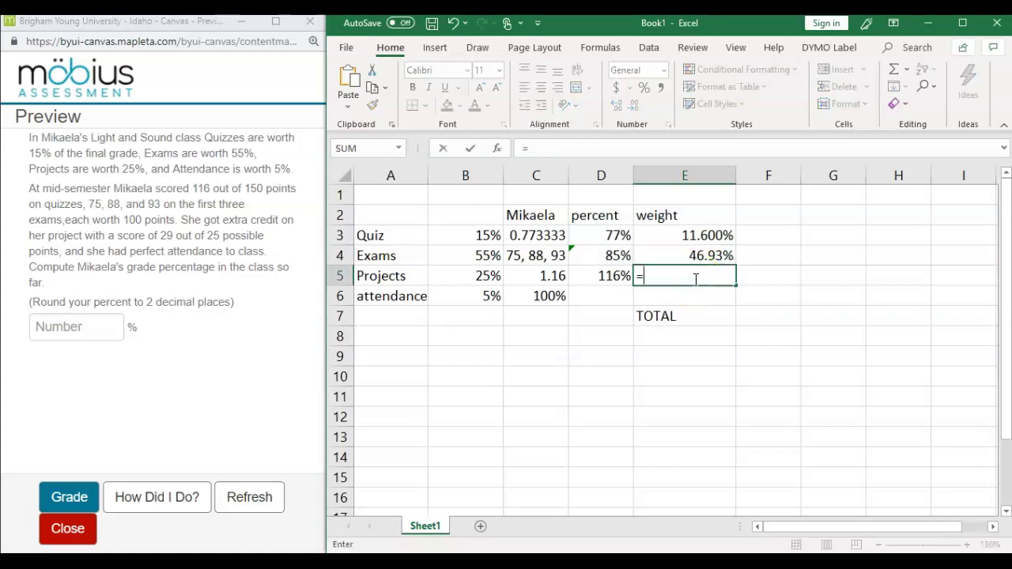
{"action": "left_click", "coordinate": [598, 273]}
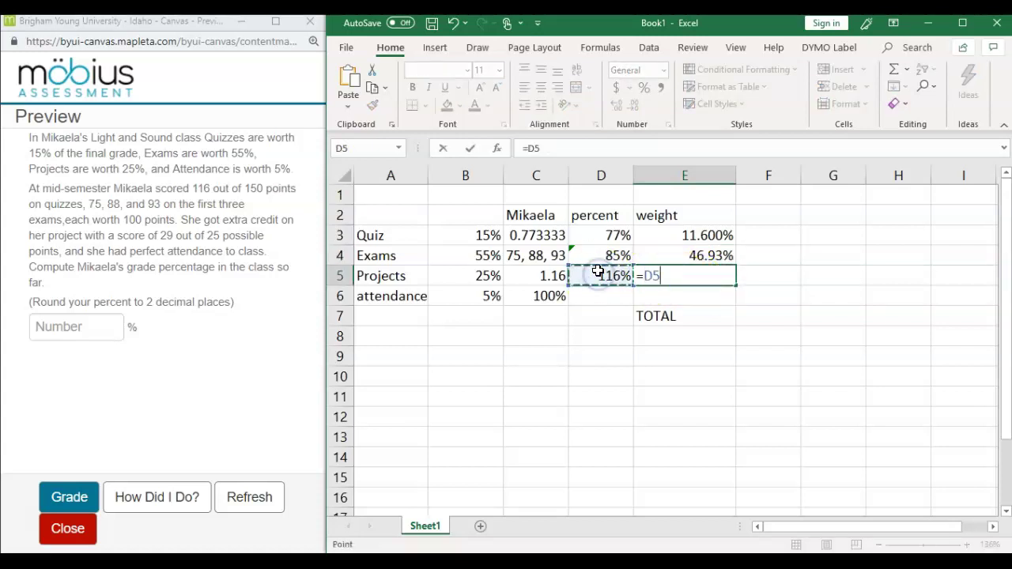
{"action": "left_click", "coordinate": [484, 276]}
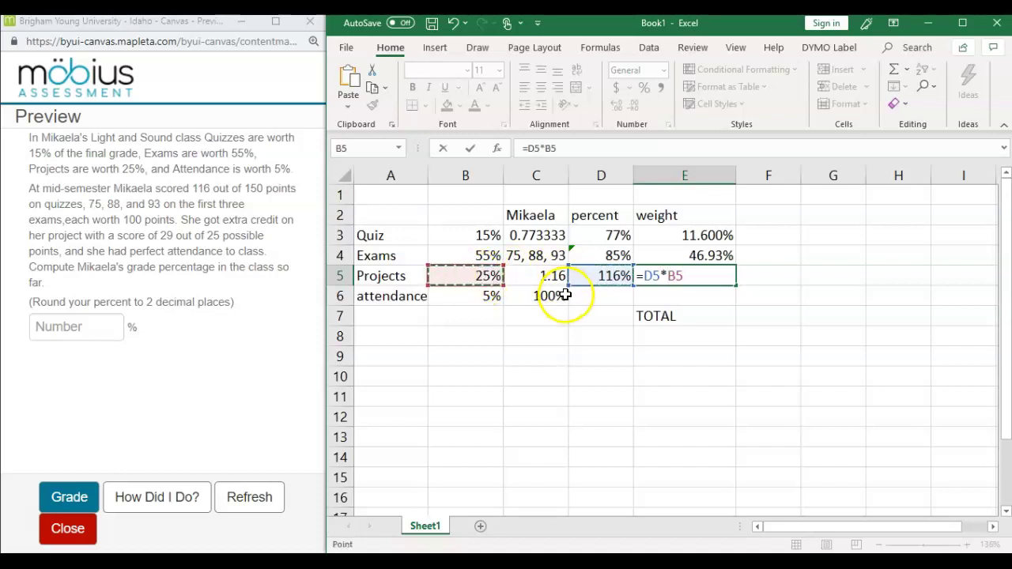
{"action": "key", "text": "Return"}
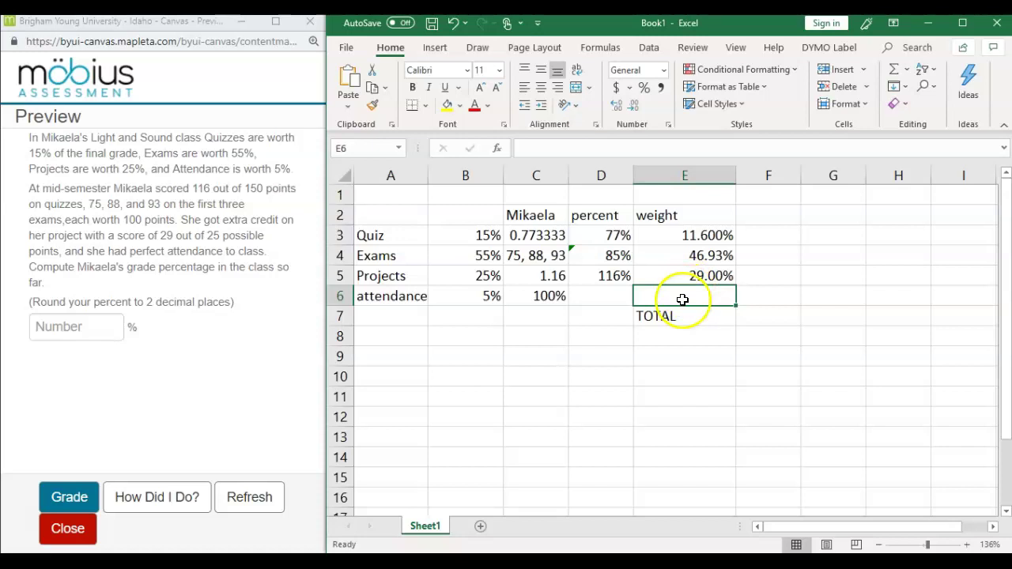
{"action": "type", "text": "="}
{"action": "left_click", "coordinate": [544, 294]}
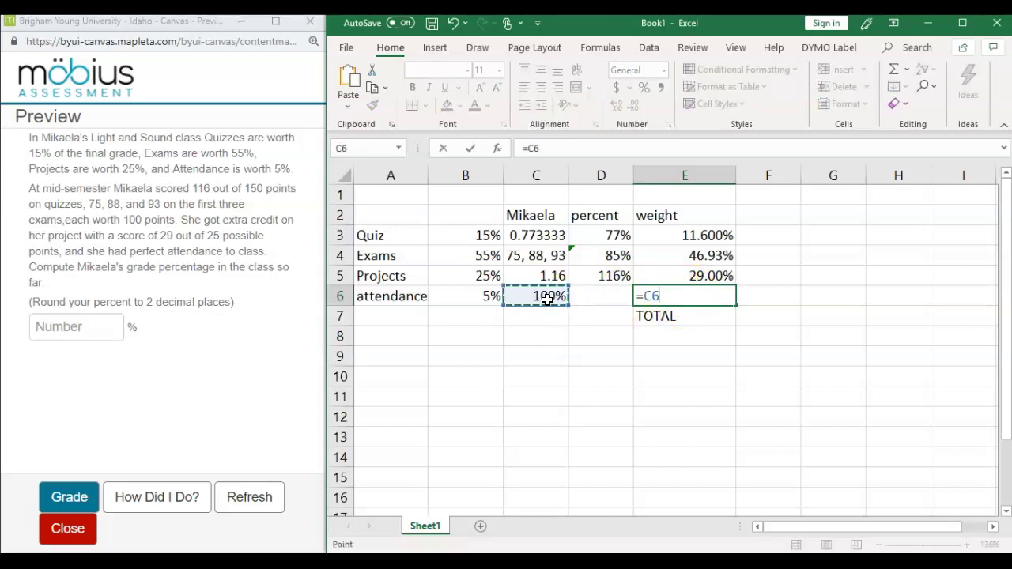
{"action": "type", "text": "*"}
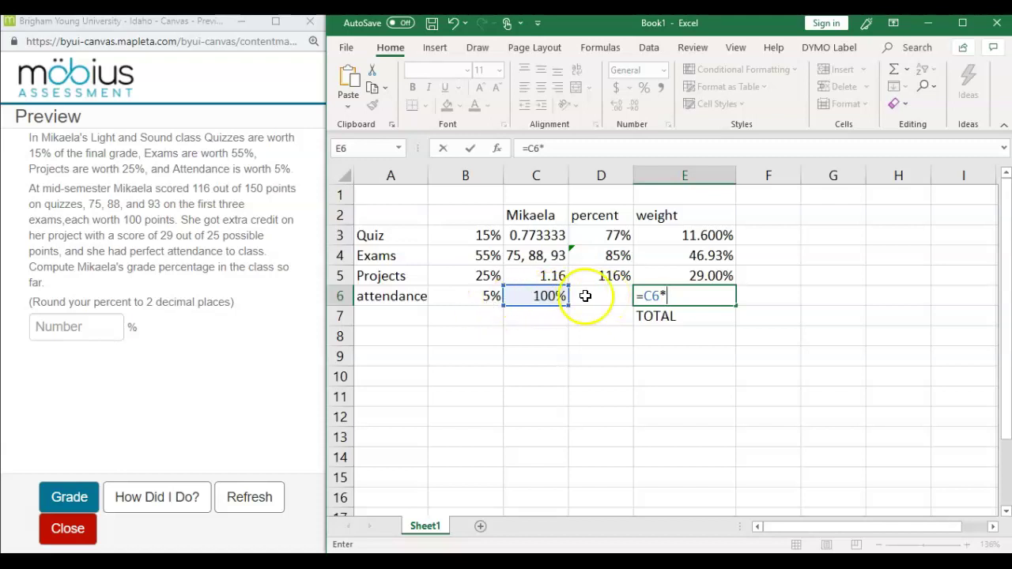
{"action": "left_click", "coordinate": [470, 294]}
{"action": "key", "text": "Return"}
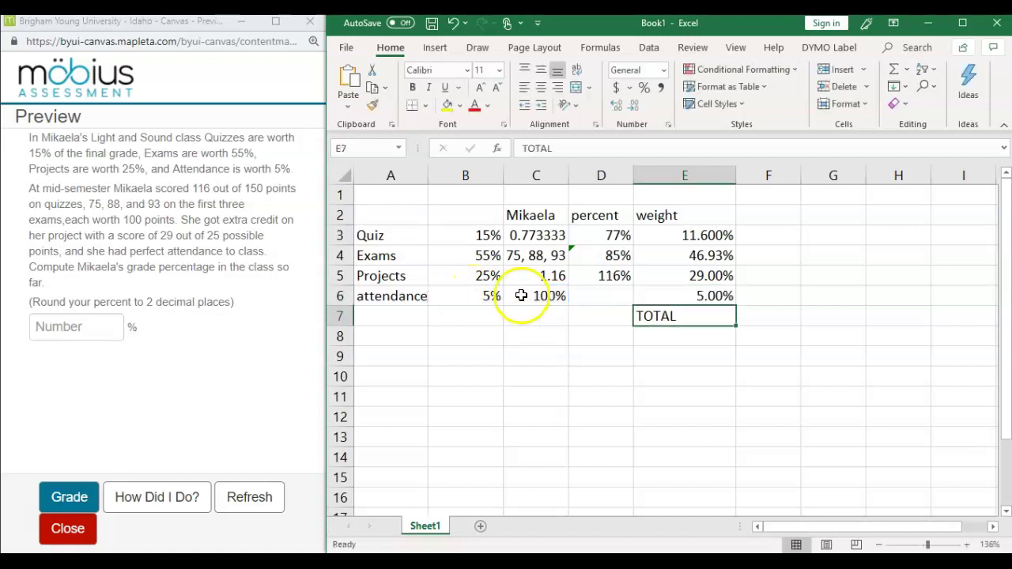
Replace E7's label with an AutoSum =SUM(E3:E6) total of 92.533%
{"action": "key", "text": "BackSpace"}
{"action": "left_click", "coordinate": [678, 334]}
{"action": "left_click", "coordinate": [675, 313]}
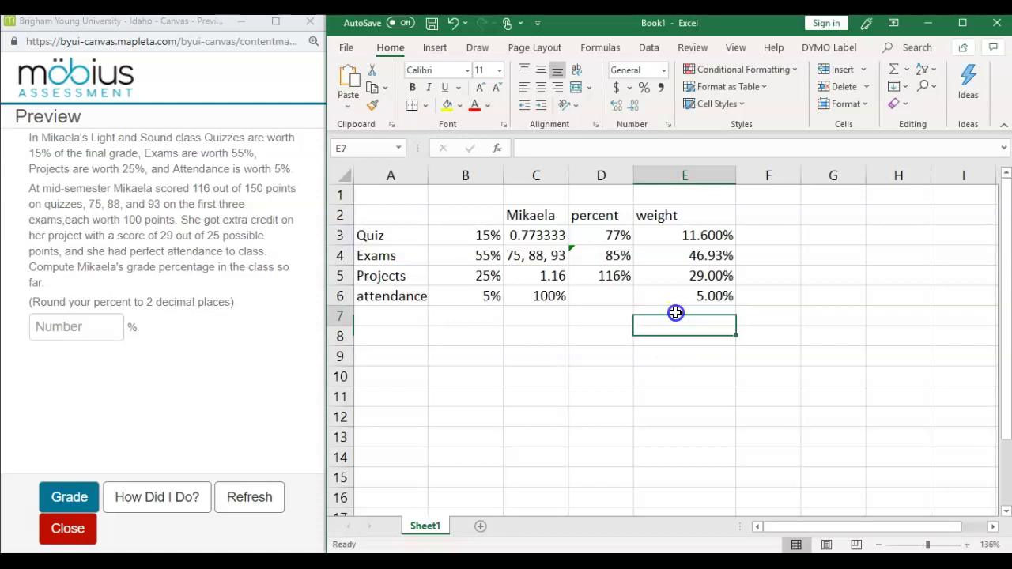
{"action": "left_click", "coordinate": [893, 73]}
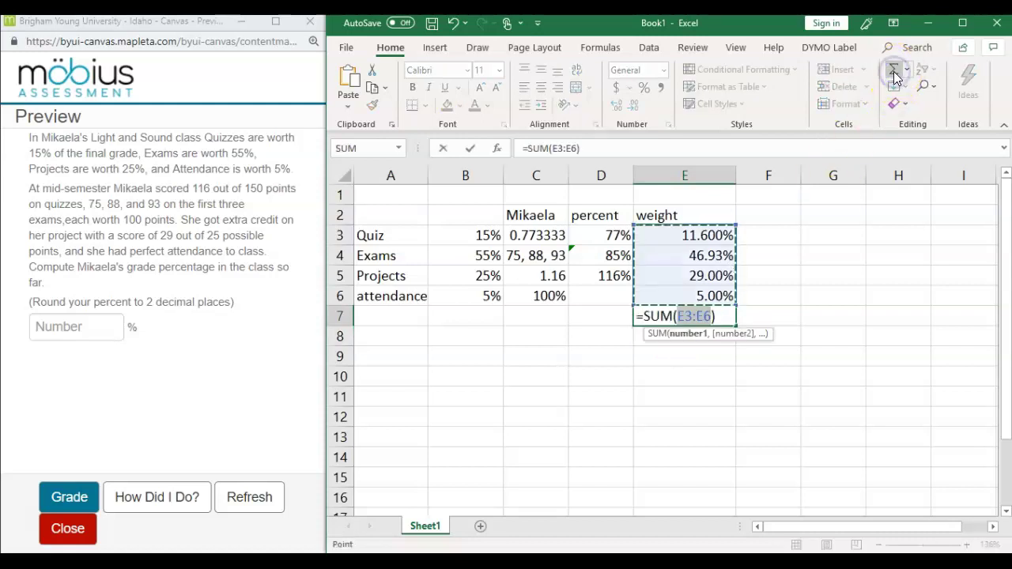
{"action": "key", "text": "Return"}
Type the label 'totat' in D7 and fill the 92.533% total in E7 yellow
{"action": "key", "text": "Up"}
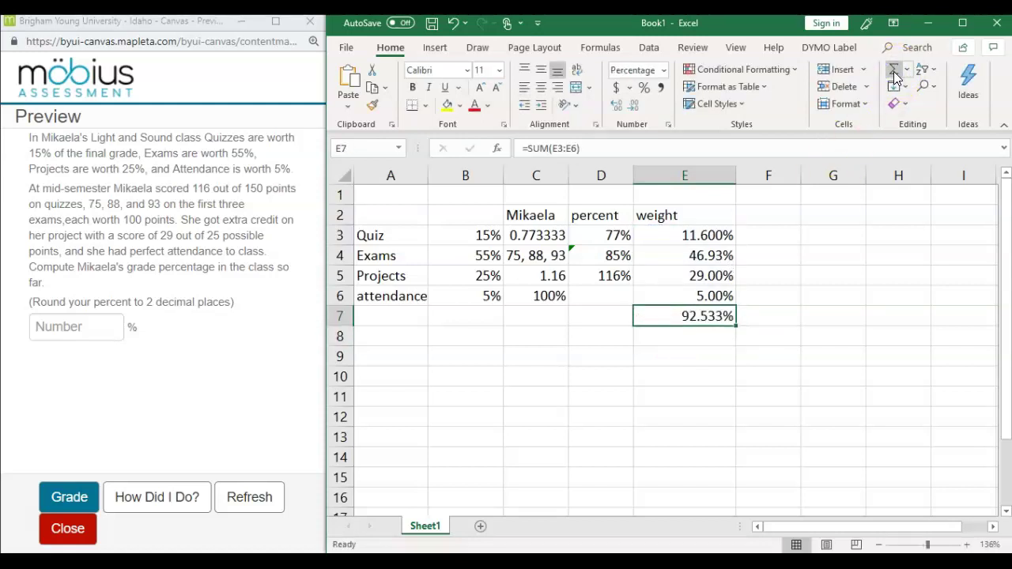
{"action": "key", "text": "Left"}
{"action": "type", "text": "totat"}
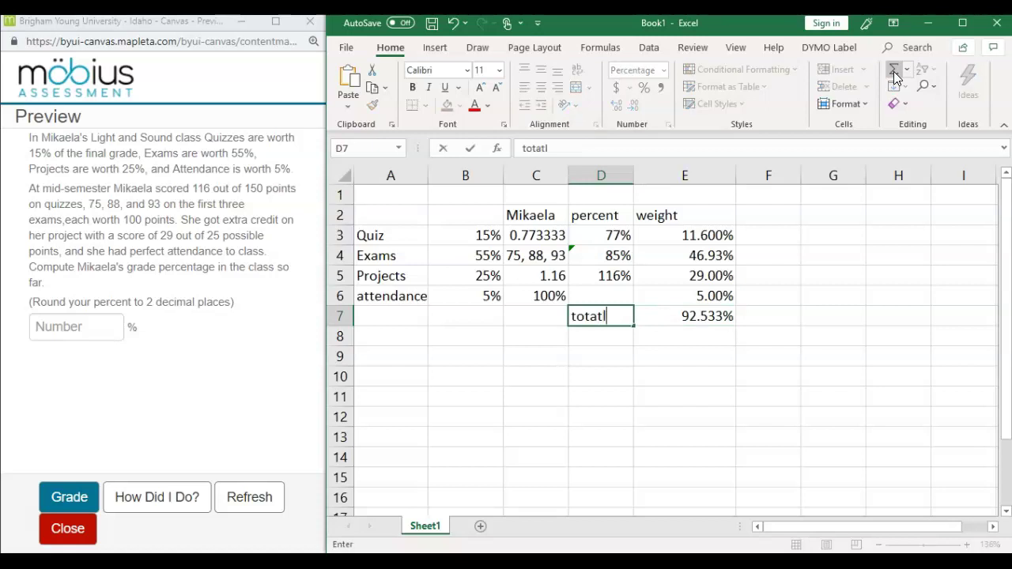
{"action": "key", "text": "Return"}
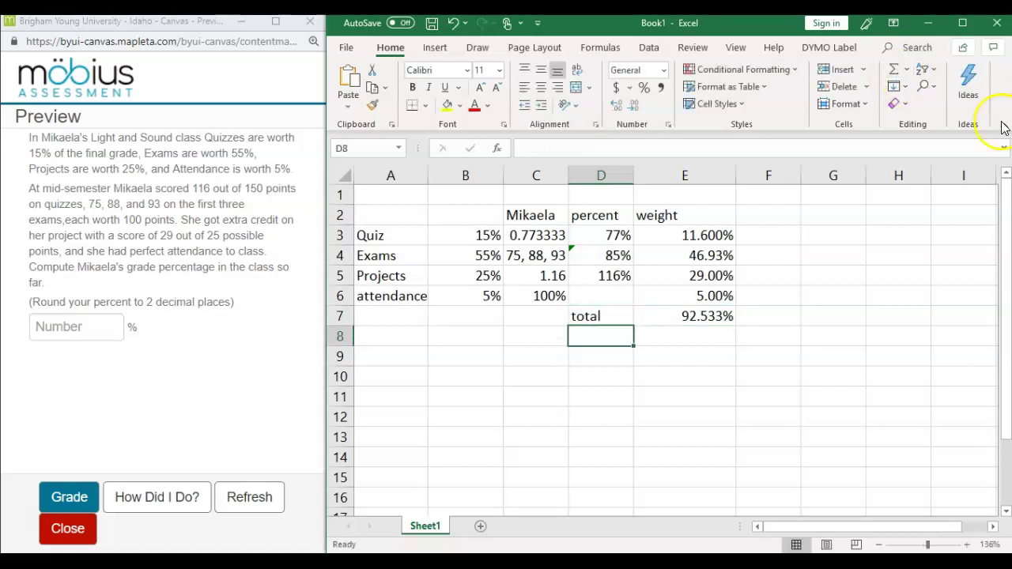
{"action": "left_click", "coordinate": [707, 317]}
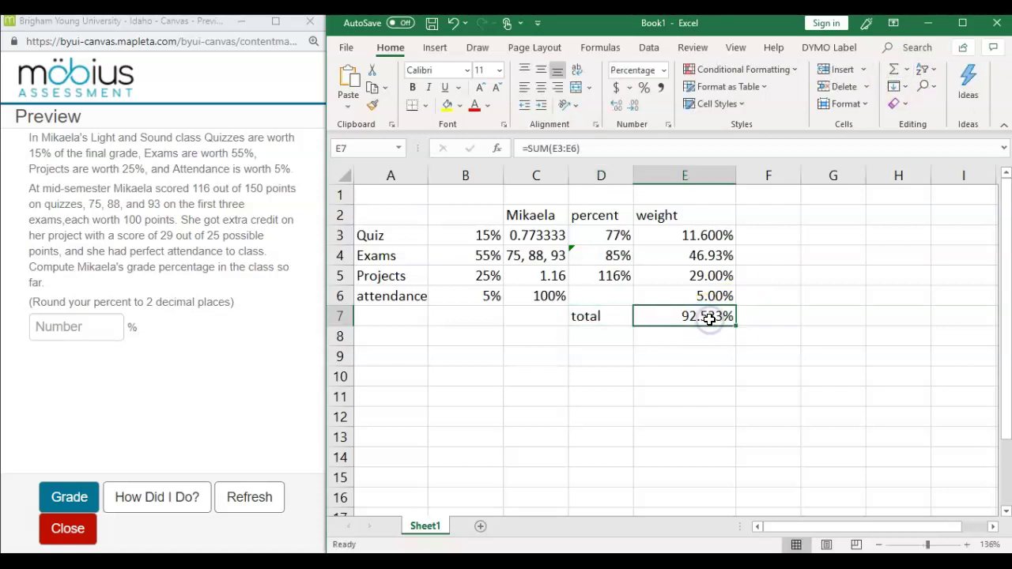
{"action": "left_click", "coordinate": [447, 106]}
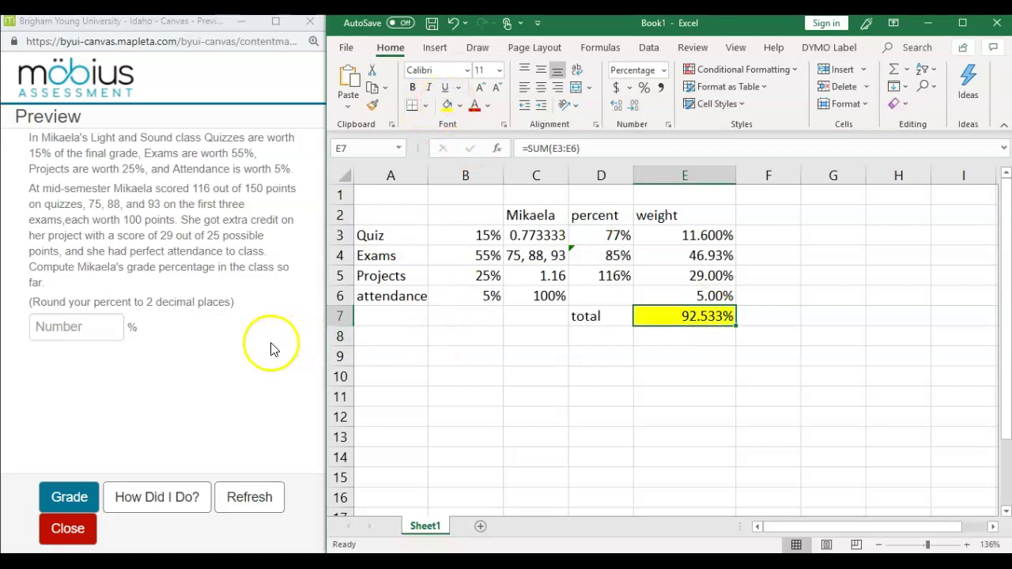
{"action": "left_click", "coordinate": [76, 326]}
{"action": "type", "text": "92.53"}
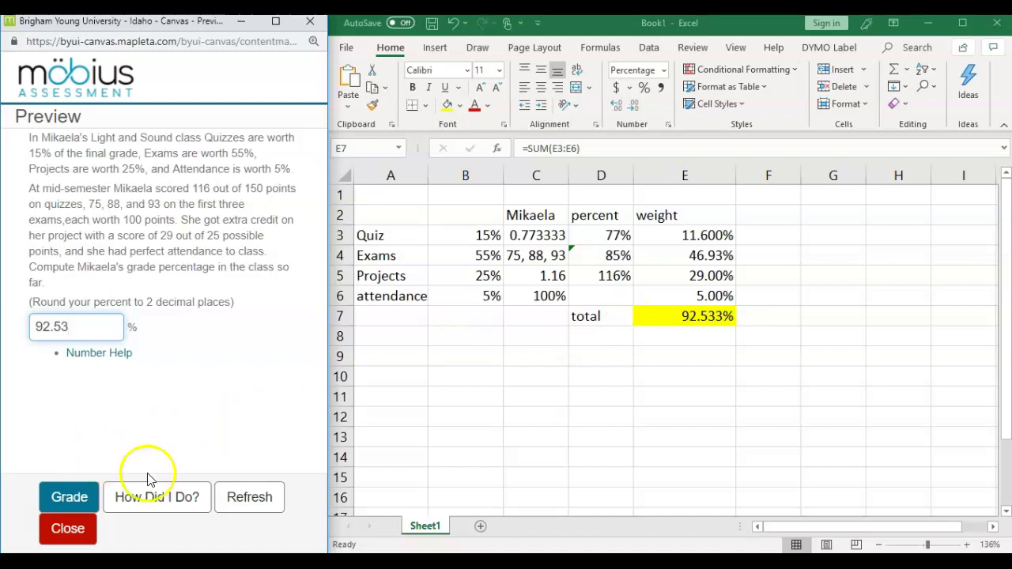
Submit the 92.53 answer for grading and get it marked correct
{"action": "left_click", "coordinate": [175, 499]}
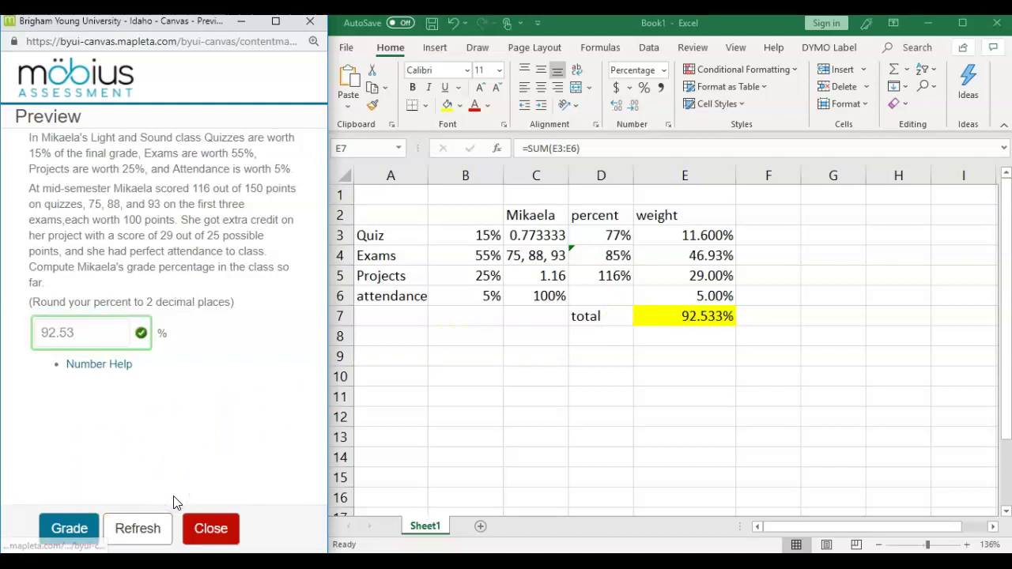